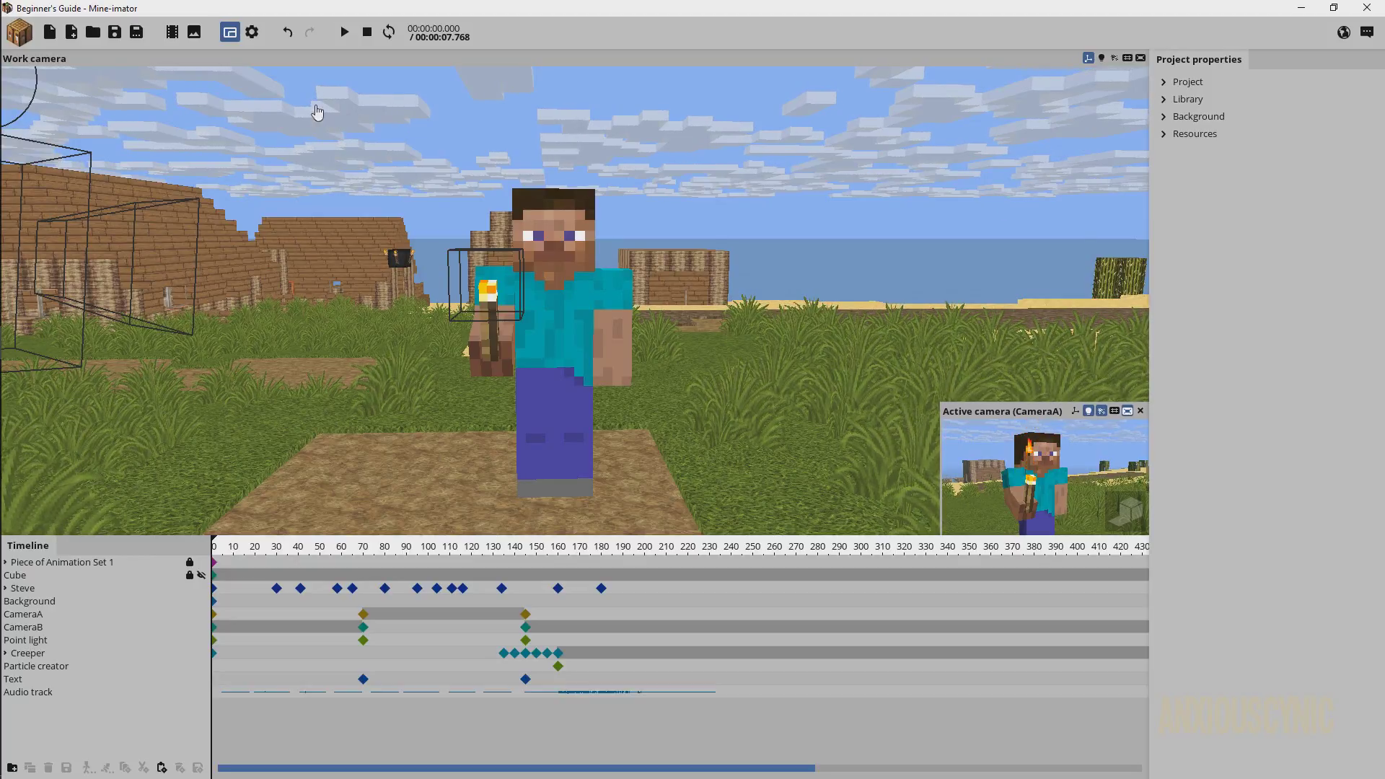
- Import 3D_BowRig.object from the 3DBowRig_by_AnxiousCynic folder into the project
left_click(76, 38)
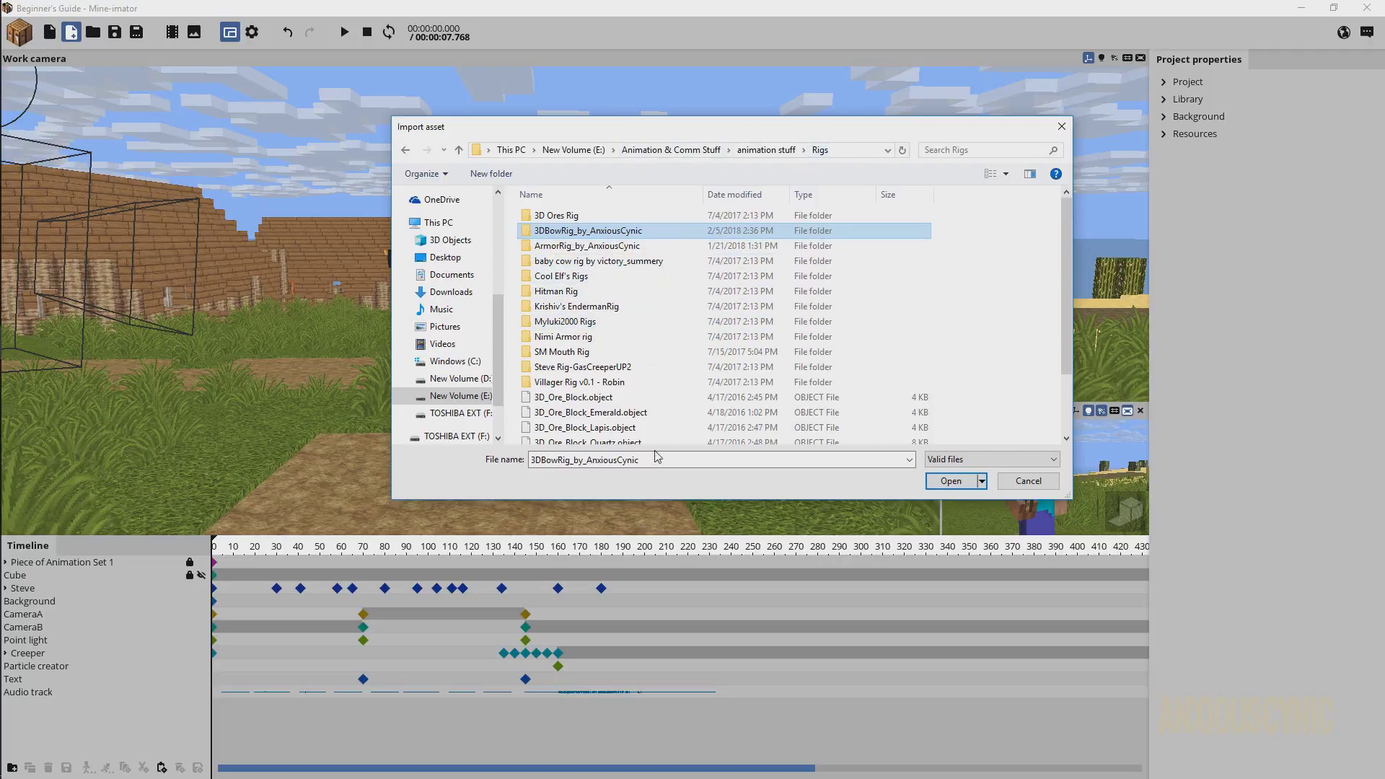
double_click(575, 232)
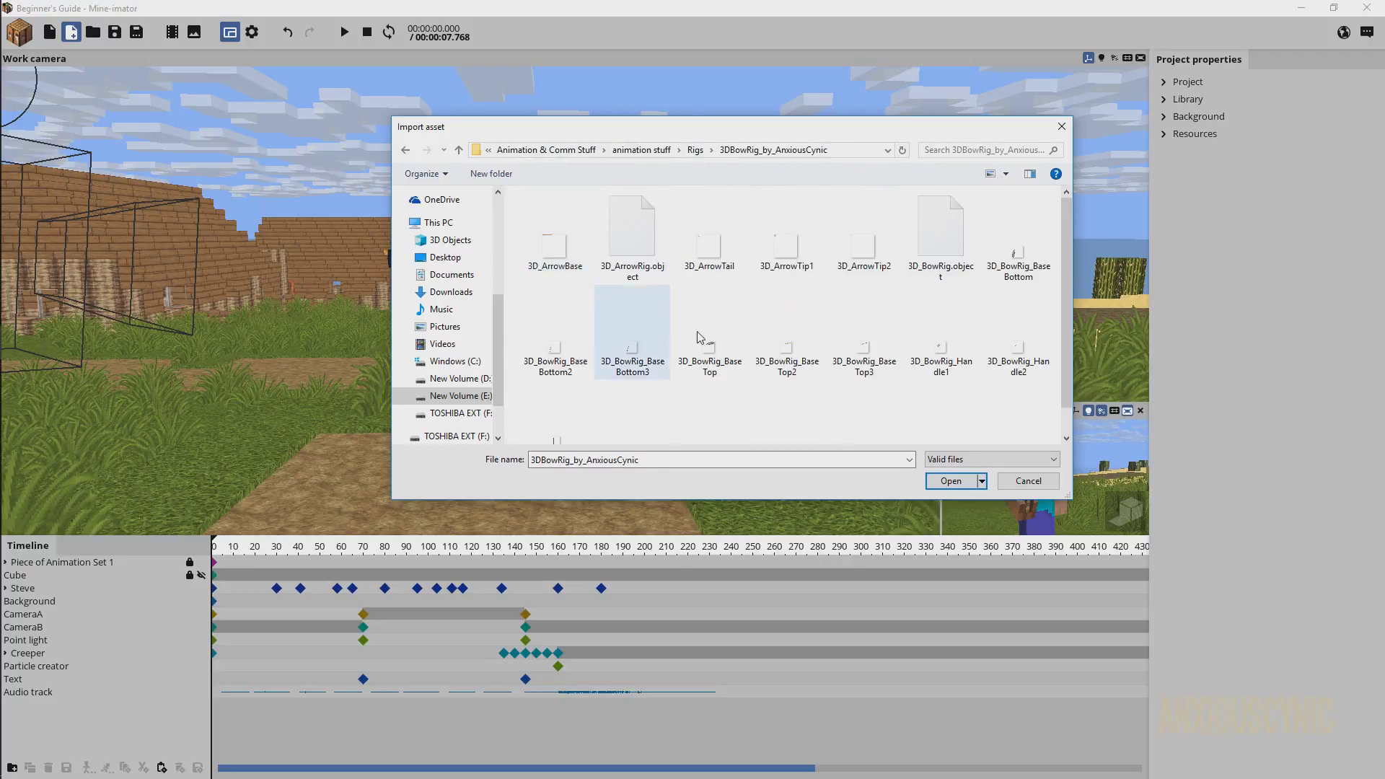
scroll(628, 307, "down", 1)
scroll(718, 353, "up", 1)
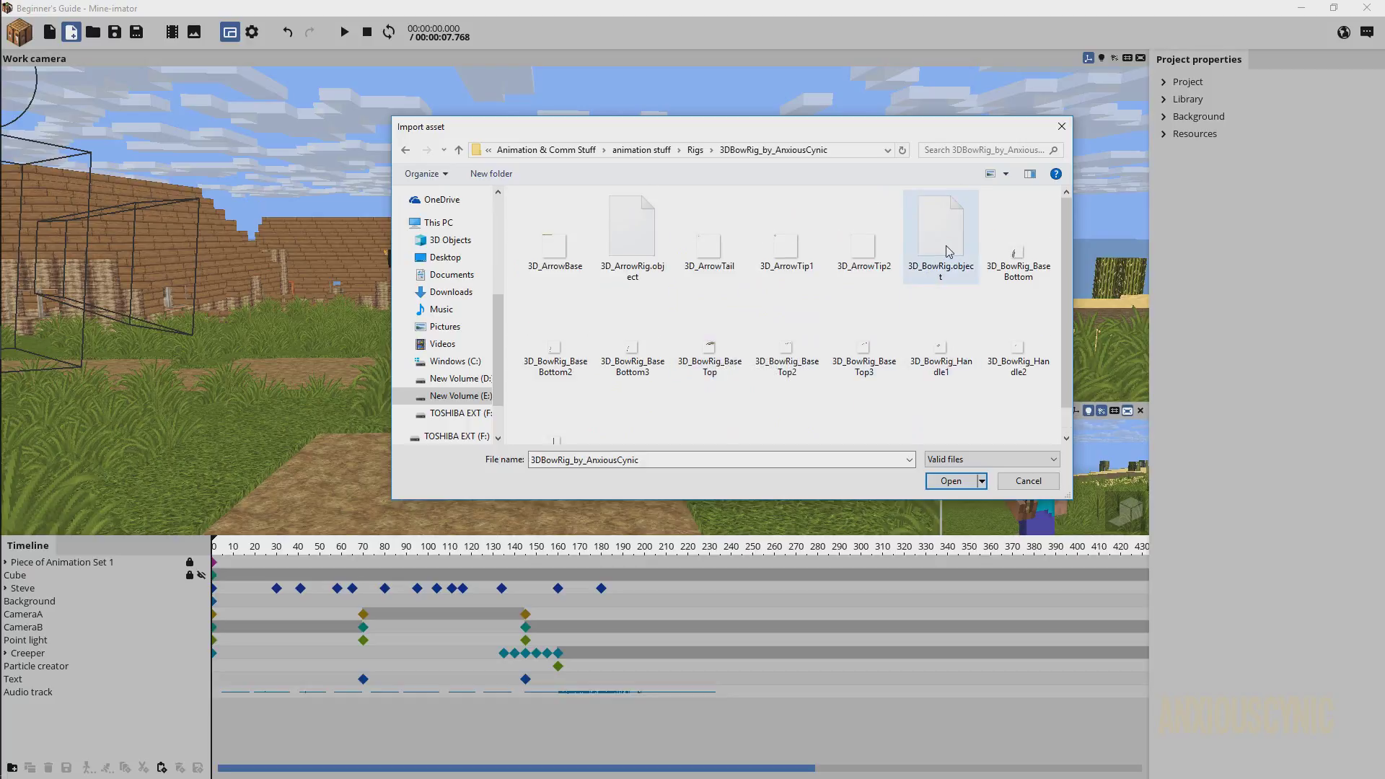
left_click(949, 252)
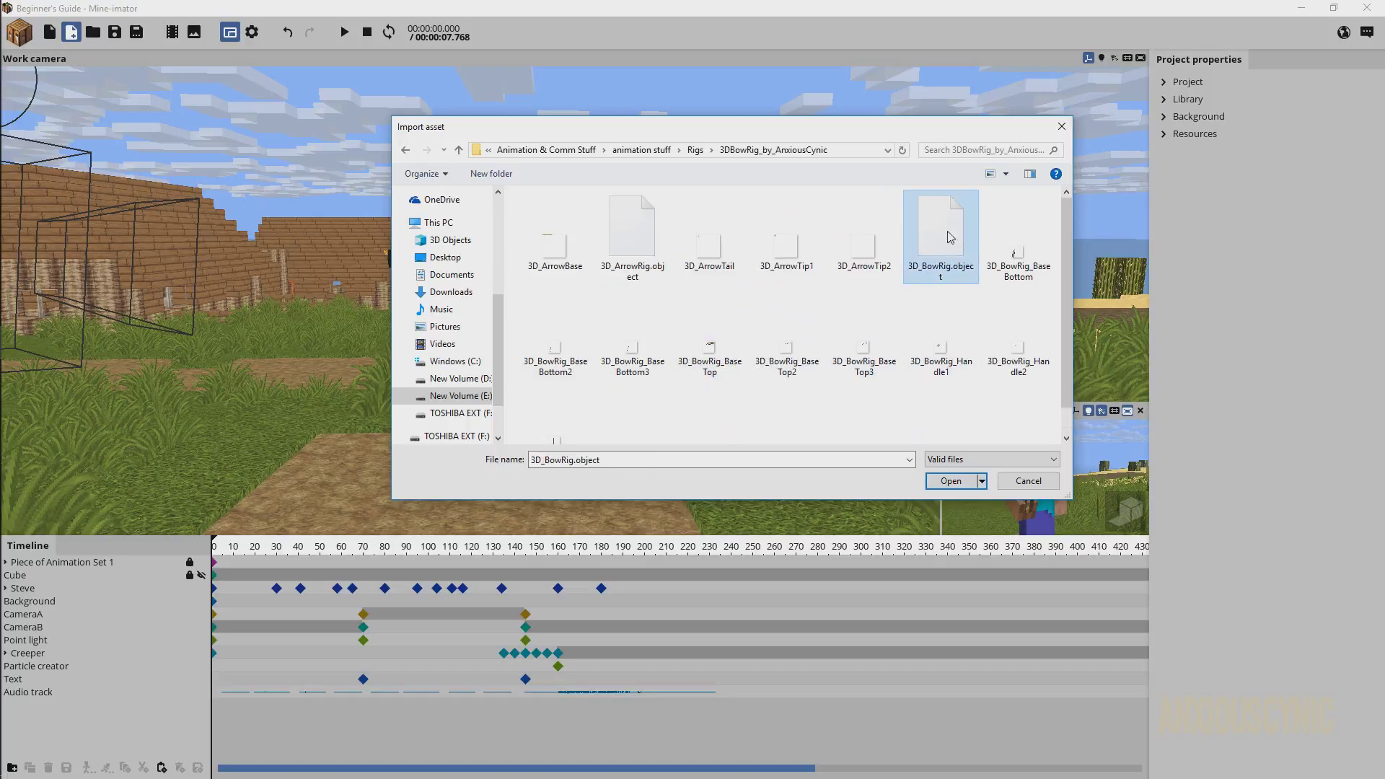
left_click(645, 242)
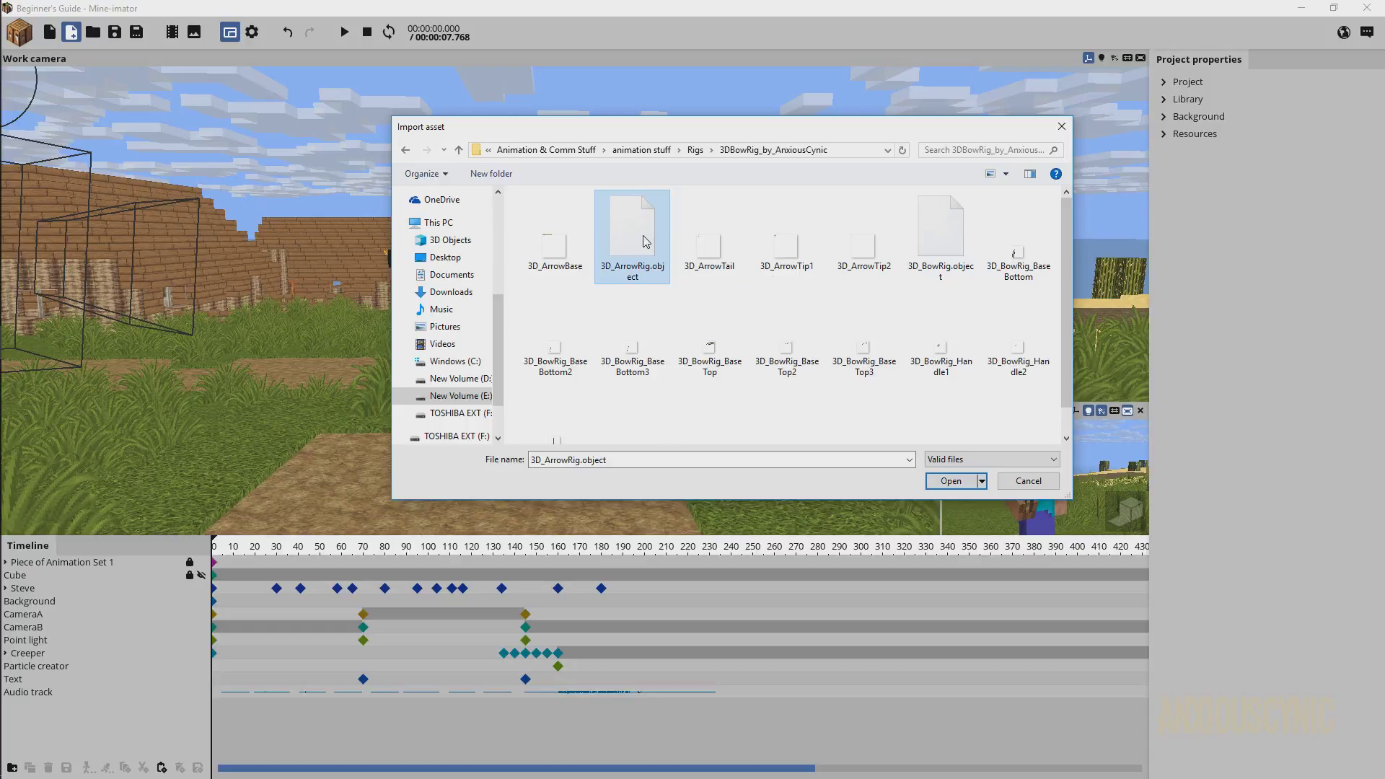
left_click(942, 234)
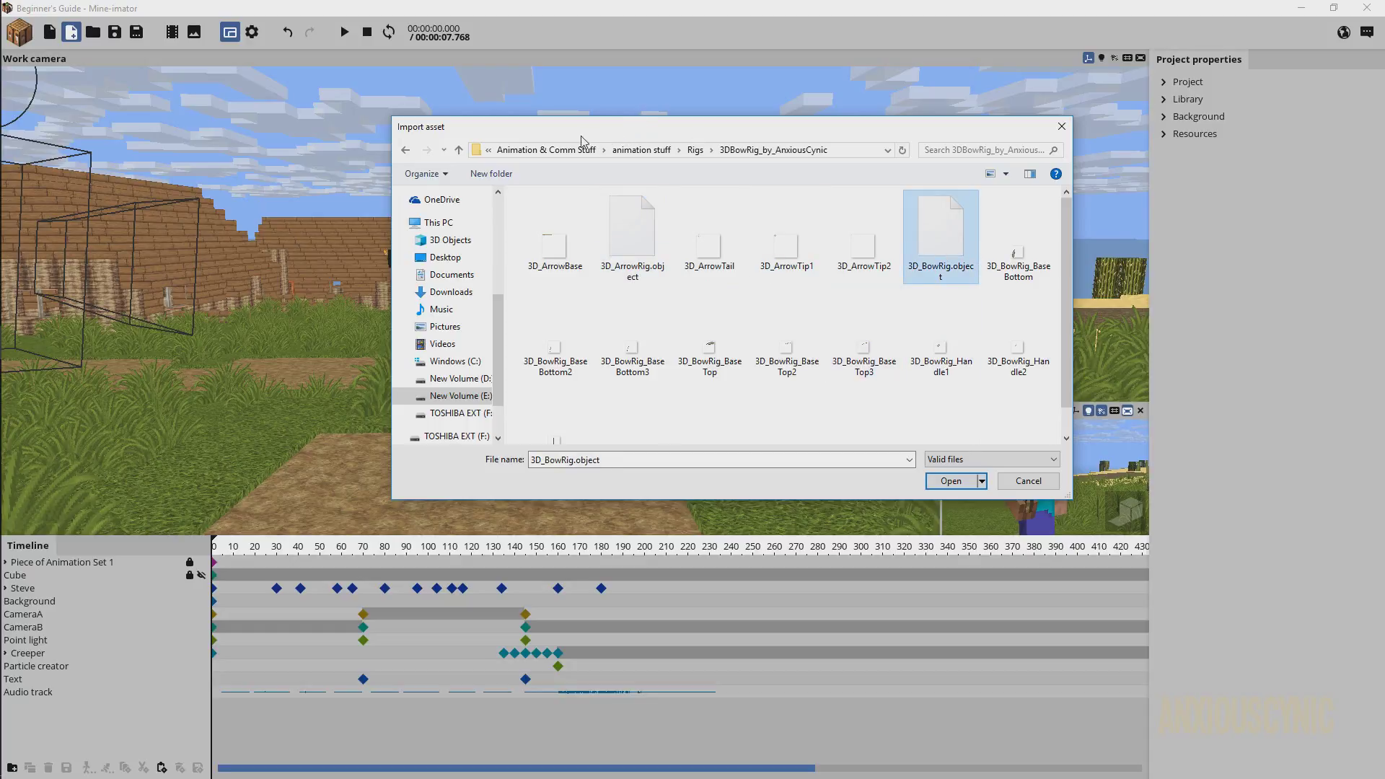
left_click_drag(735, 137, 1384, 209)
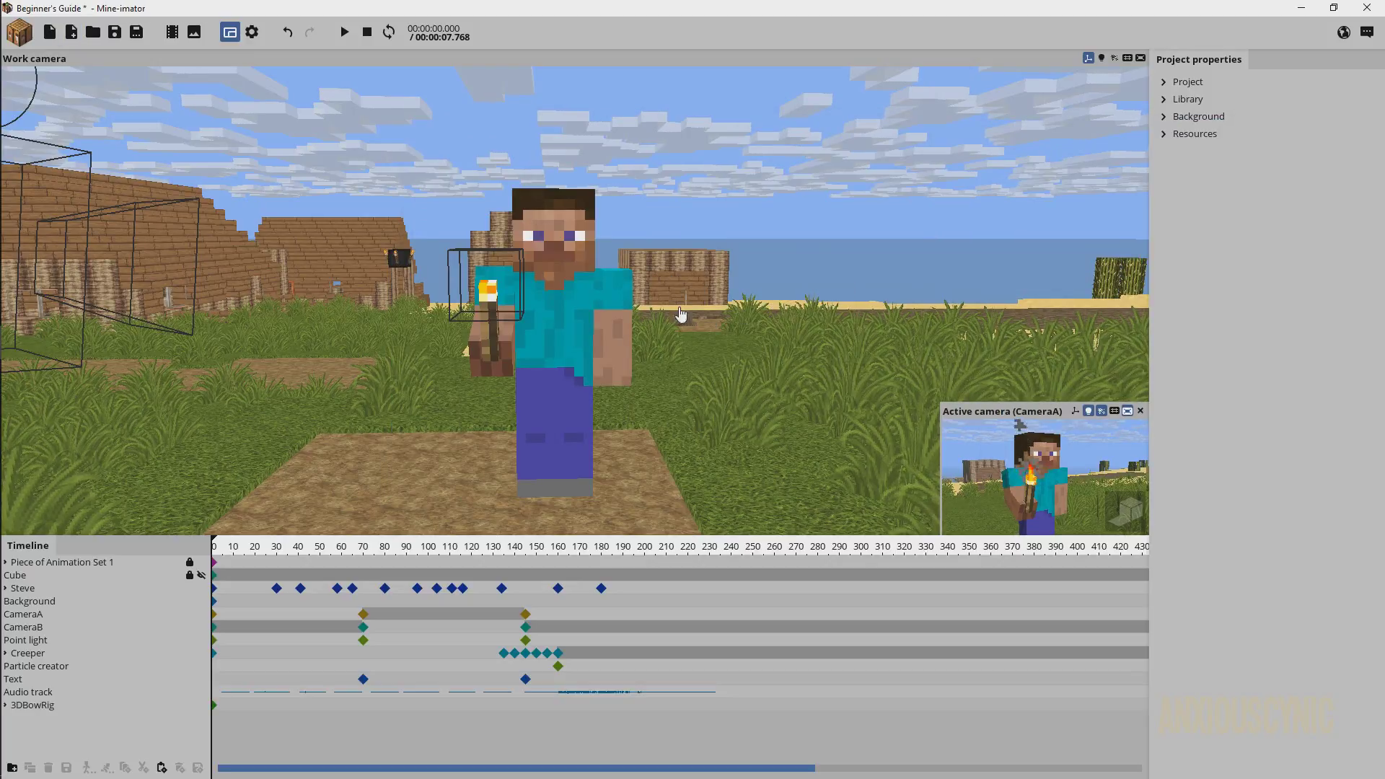
- Move 3DBowRig beside Steve's torch hand, to about X 228, Y -61, Z 109
left_click(43, 709)
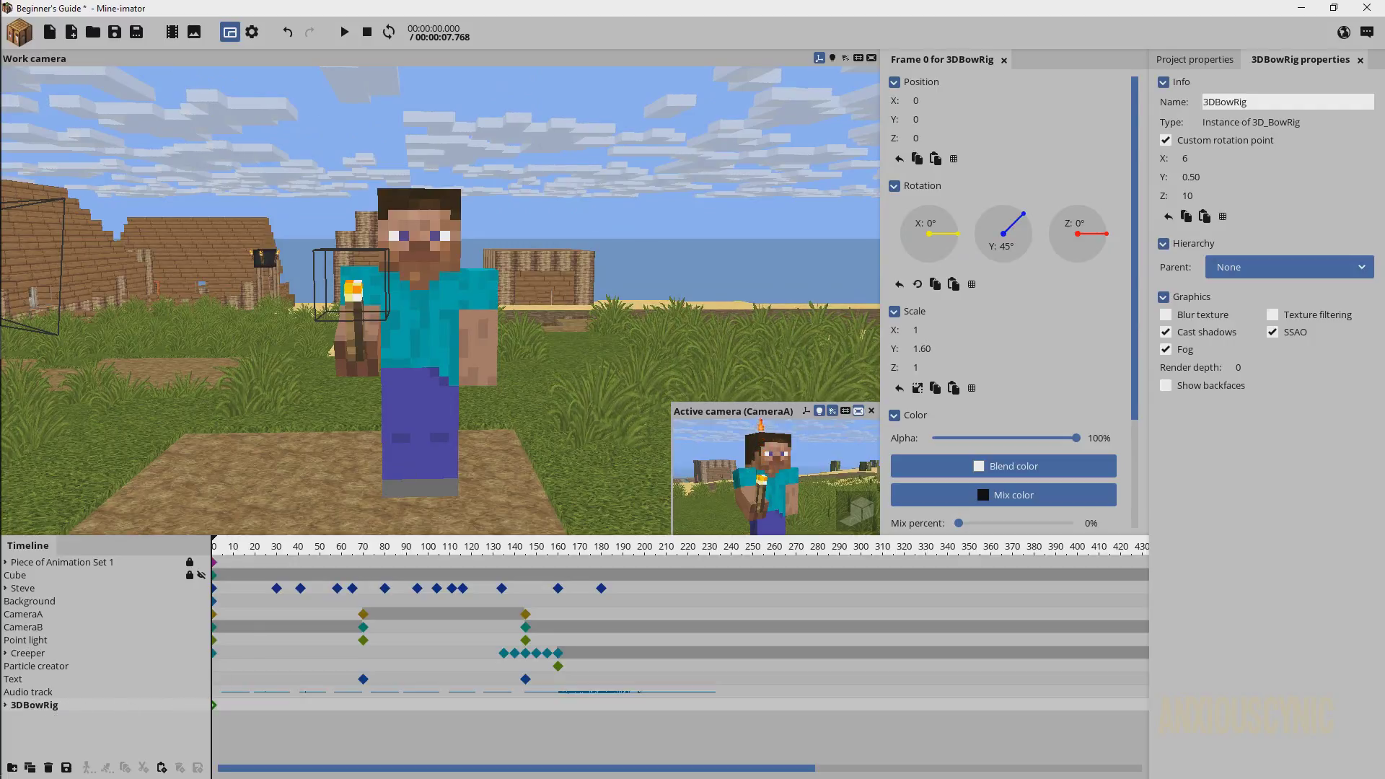
left_click_drag(576, 197, 613, 189)
scroll(564, 199, "down", 6)
scroll(526, 271, "up", 4)
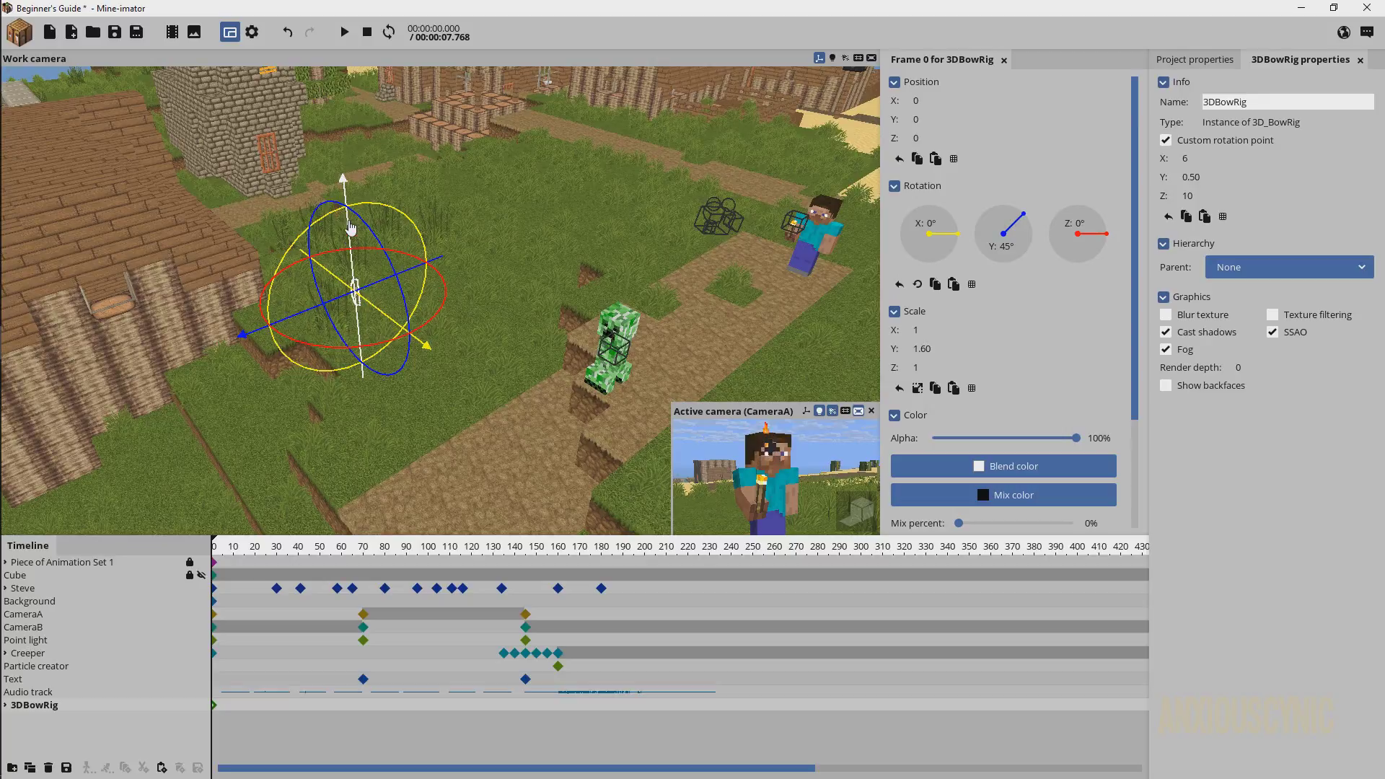
left_click_drag(350, 227, 336, 94)
left_click_drag(373, 181, 642, 390)
right_click_drag(643, 389, 612, 279)
left_click_drag(495, 267, 493, 209)
left_click_drag(532, 287, 605, 217)
right_click_drag(635, 233, 711, 199)
key("w")
right_click_drag(592, 245, 621, 260)
key("w")
left_click_drag(621, 260, 643, 285)
scroll(601, 254, "up", 2)
right_click_drag(598, 248, 598, 289)
scroll(609, 243, "down", 2)
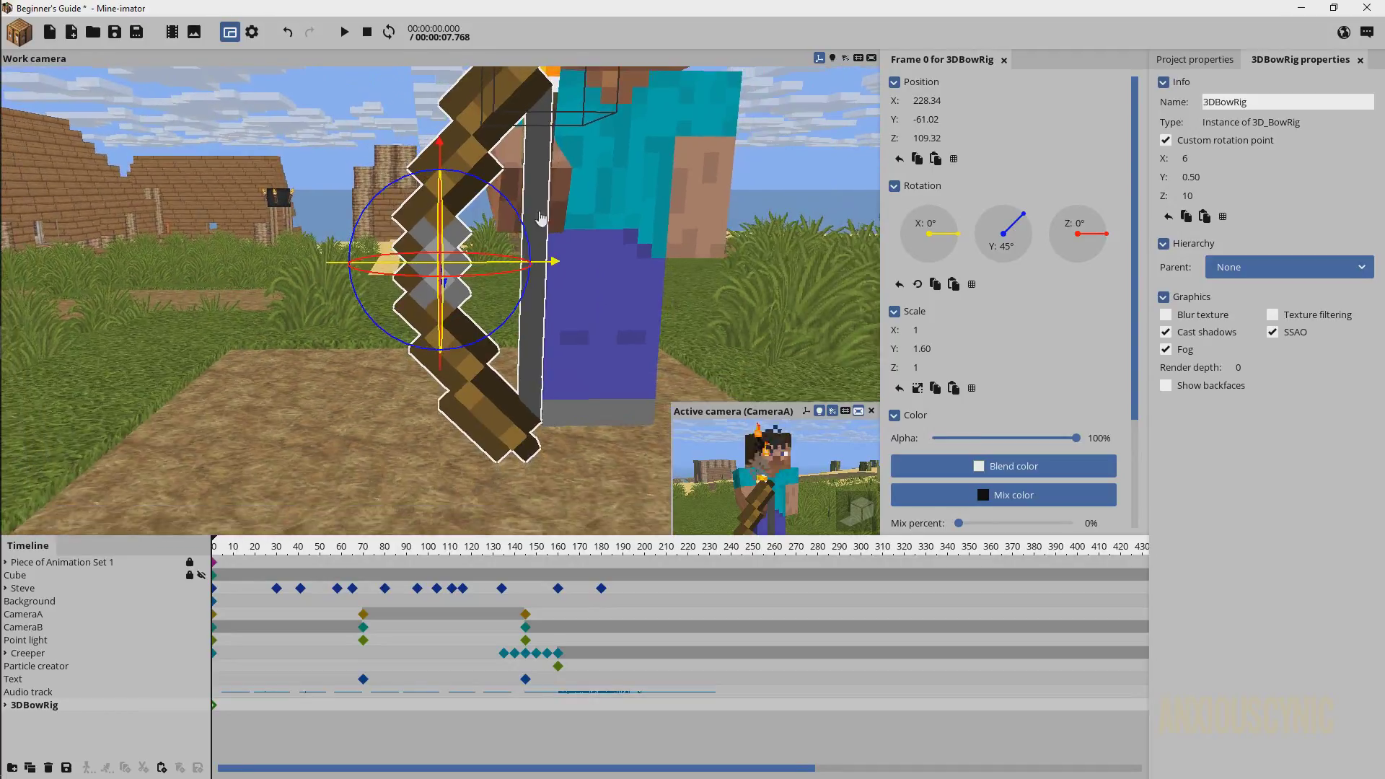
- Try rotating the bow's upper limb, 3D_BowRigTop, and its string String1
left_click(552, 78)
left_click_drag(570, 246, 539, 264)
left_click(449, 193)
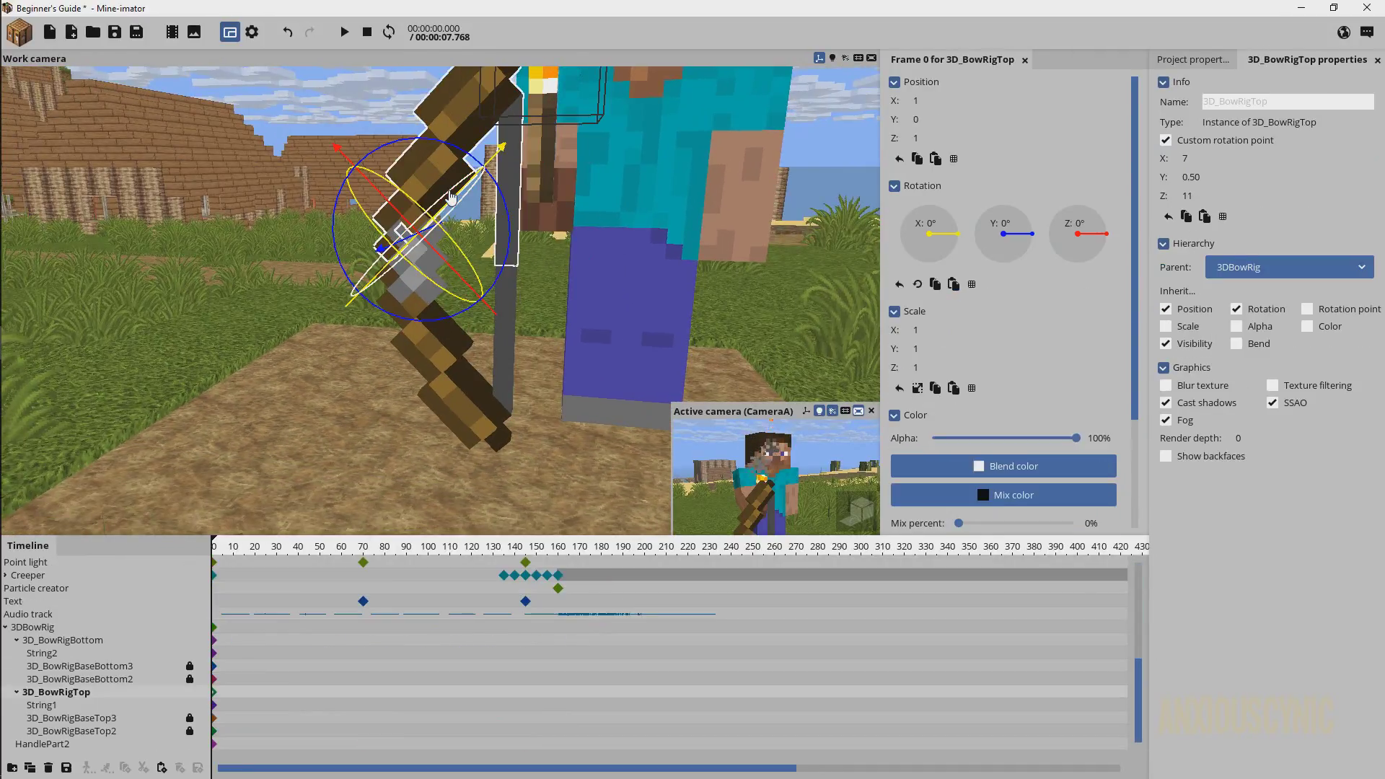
left_click_drag(456, 153, 524, 177)
left_click(526, 182)
left_click(535, 198)
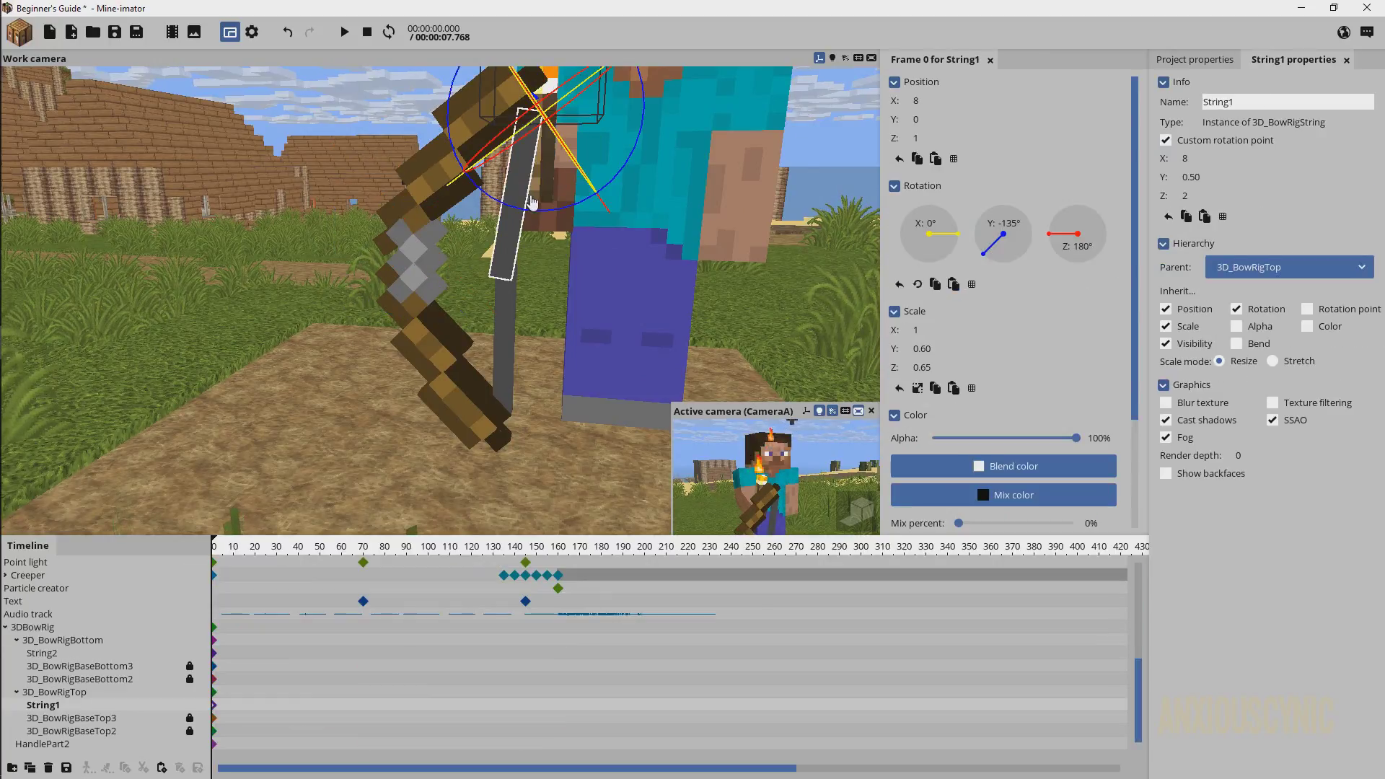
left_click_drag(620, 170, 637, 116)
- Undo the trial rotations of the bow's upper limb and string
key("ctrl+z")
key("ctrl+z")
key("ctrl+z")
key("ctrl+z")
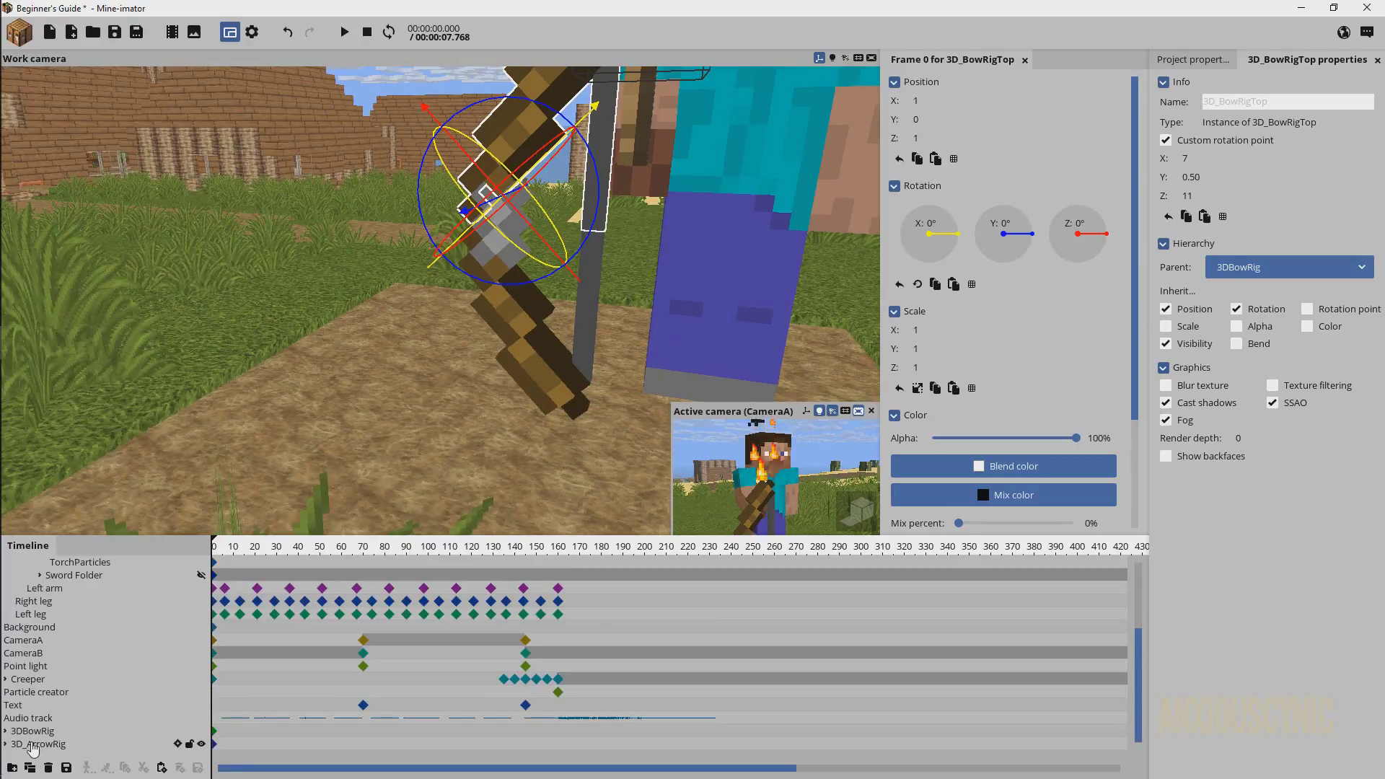
- Move 3D_ArrowRig near Steve, to about X 241, Y -21, Z 123
left_click(48, 744)
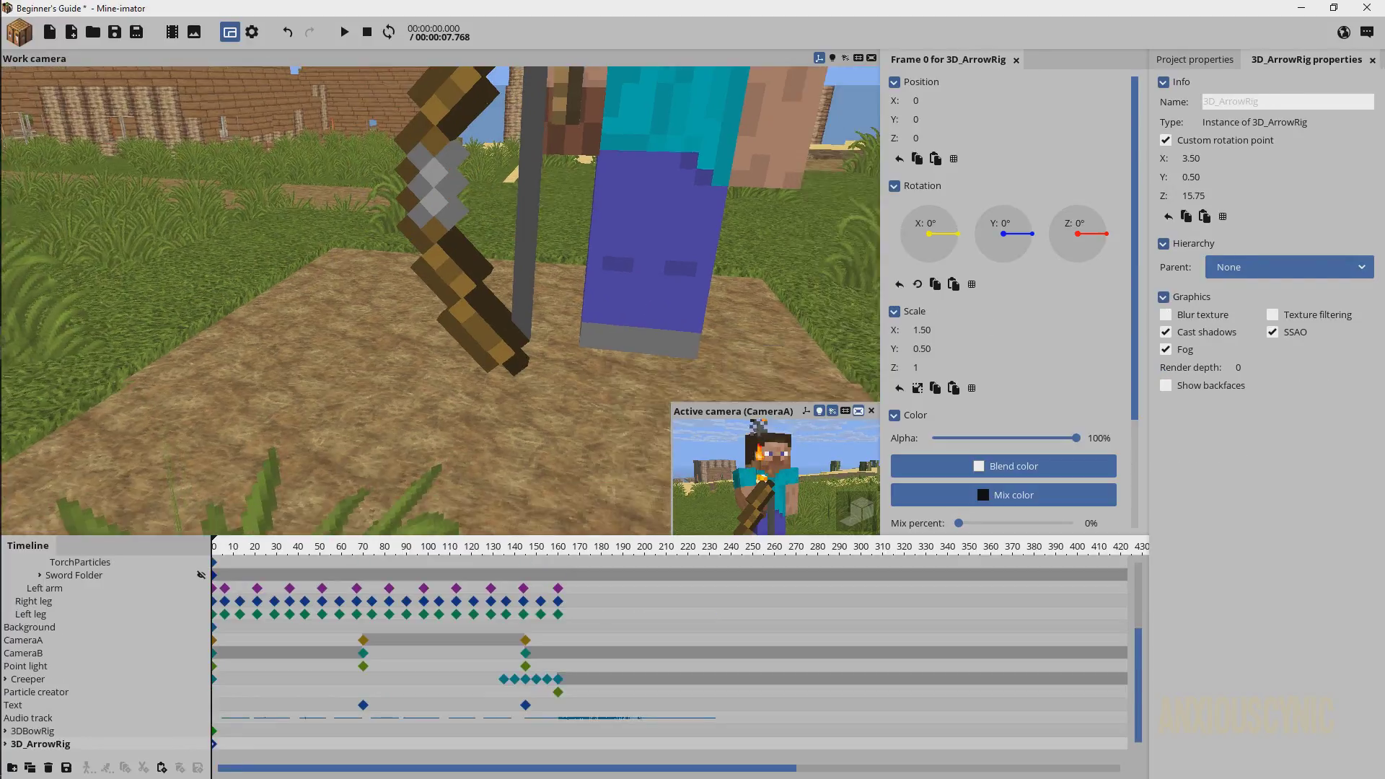
scroll(379, 283, "down", 8)
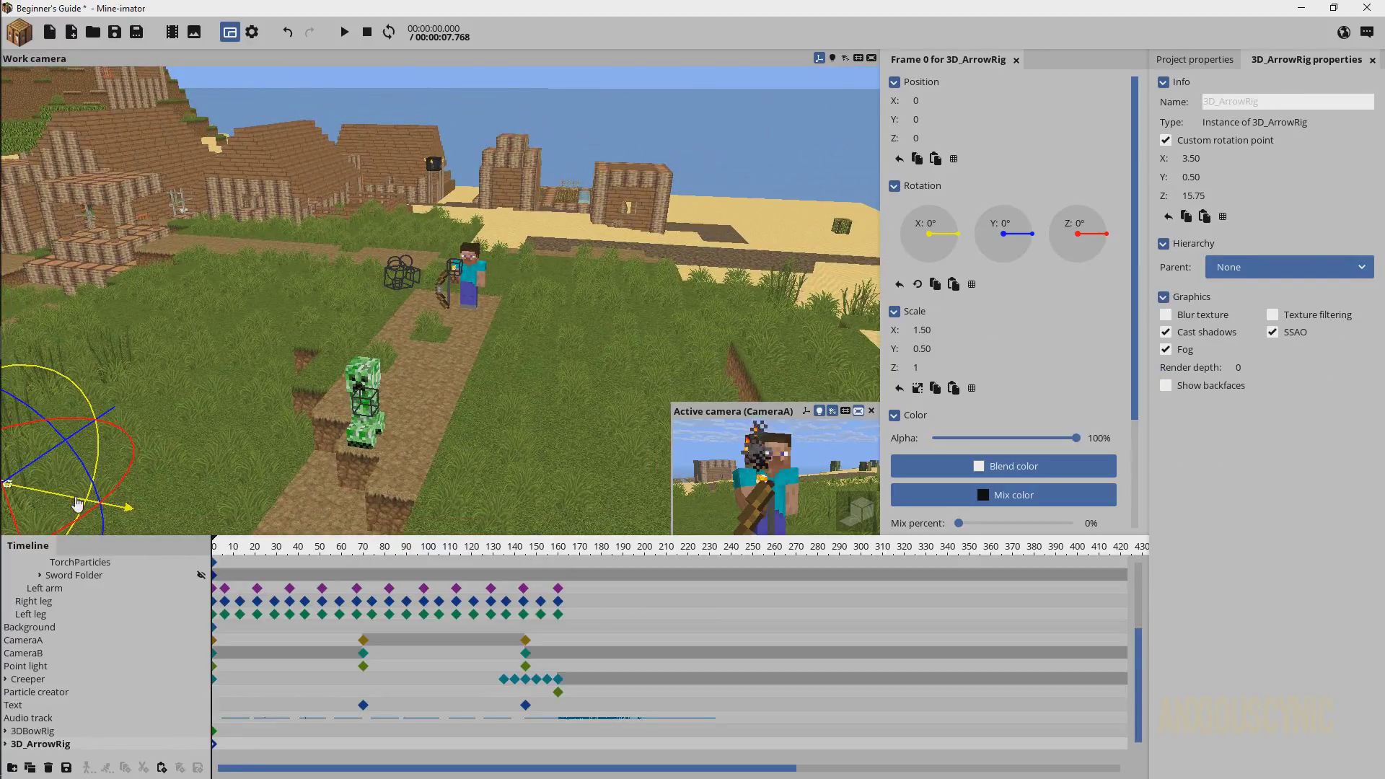
left_click_drag(75, 498, 377, 206)
left_click_drag(379, 288, 517, 210)
scroll(535, 307, "up", 7)
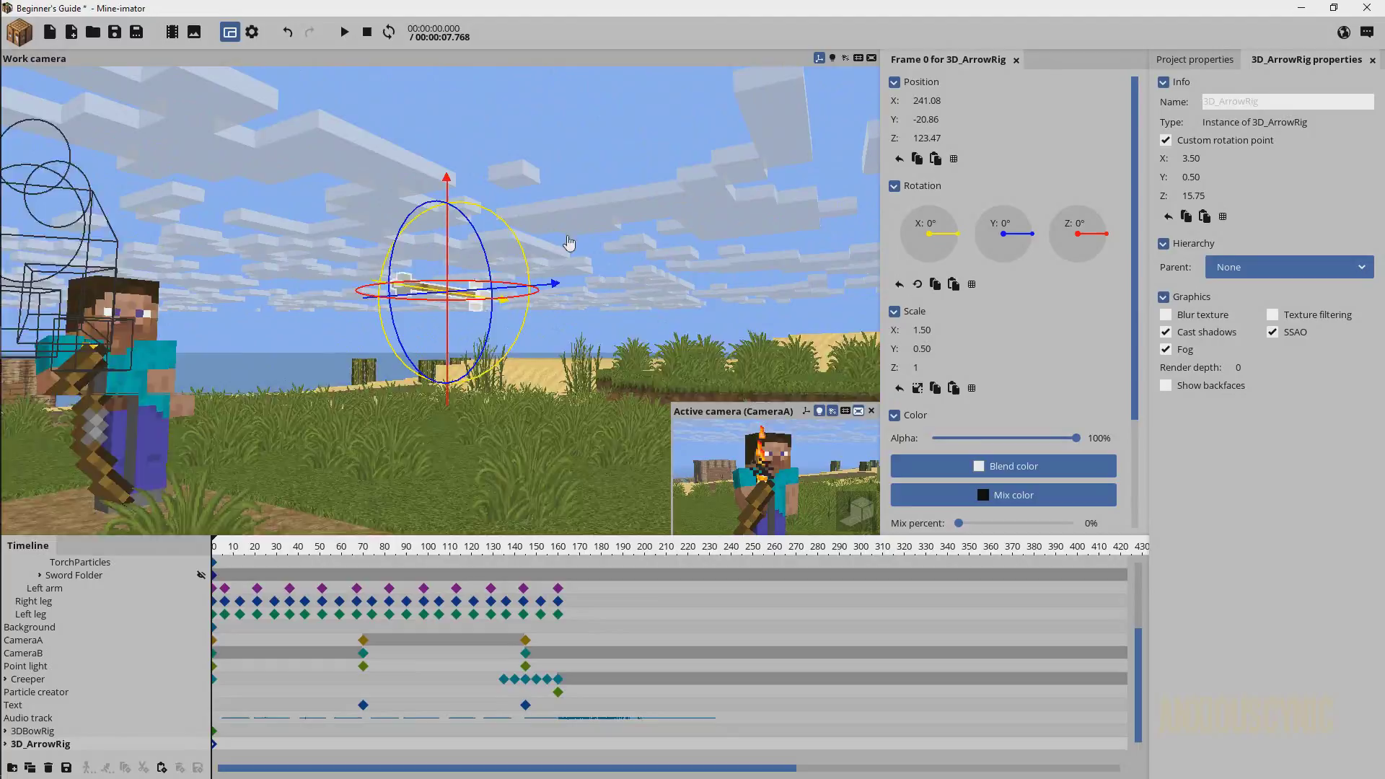
scroll(569, 241, "up", 2)
right_click_drag(559, 219, 462, 252)
- Parent 3DBowRig to Steve's Right arm with its position reset to 0 and about 65° of X rotation
left_click(54, 731)
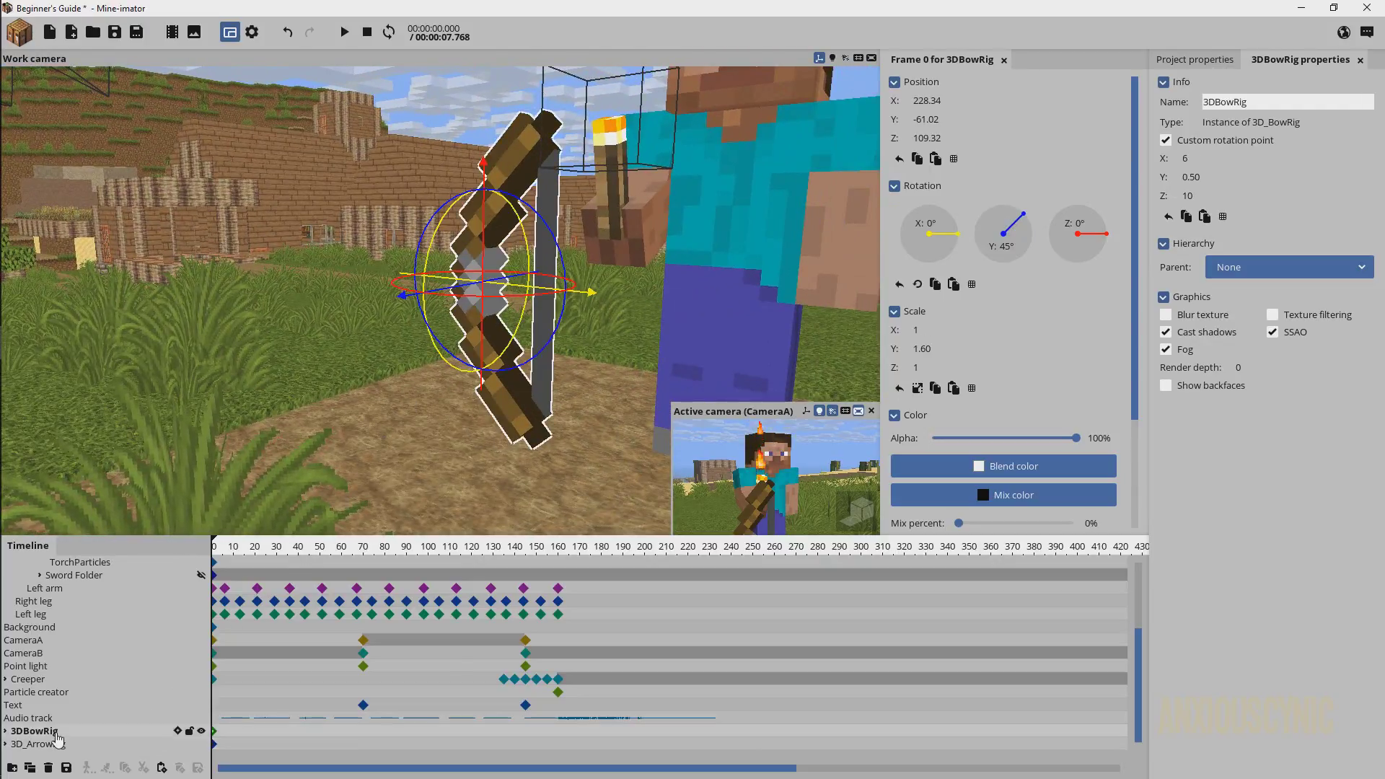
left_click(1281, 268)
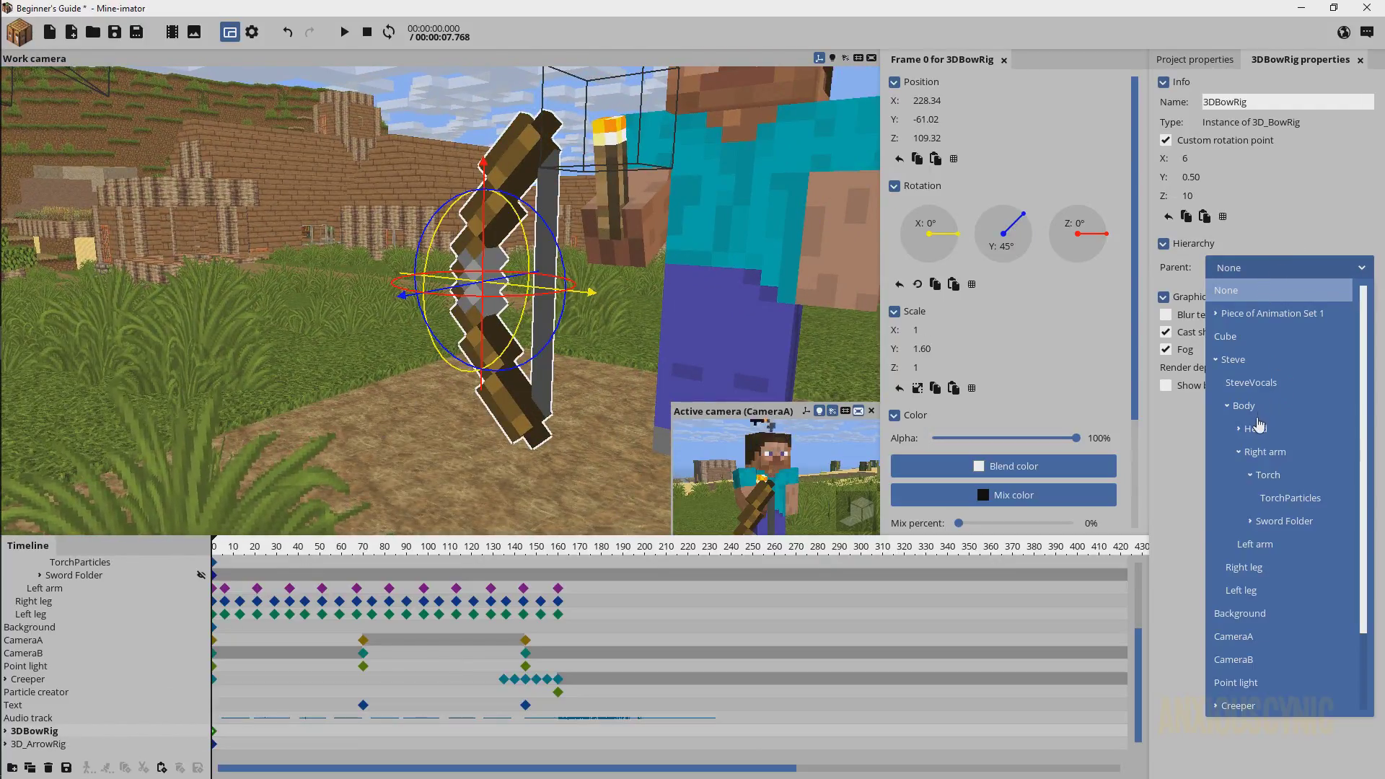
left_click(1265, 452)
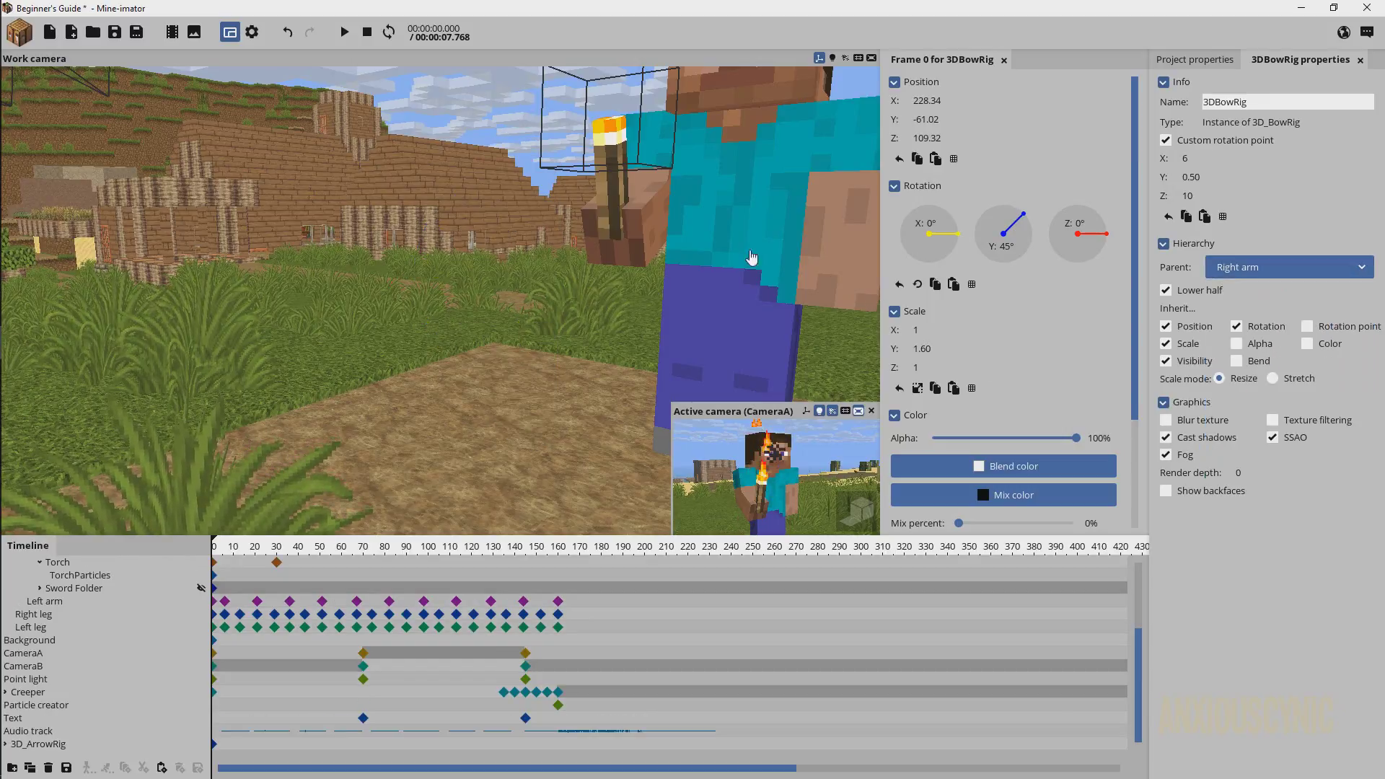
right_click(923, 137)
right_click(925, 119)
right_click(927, 101)
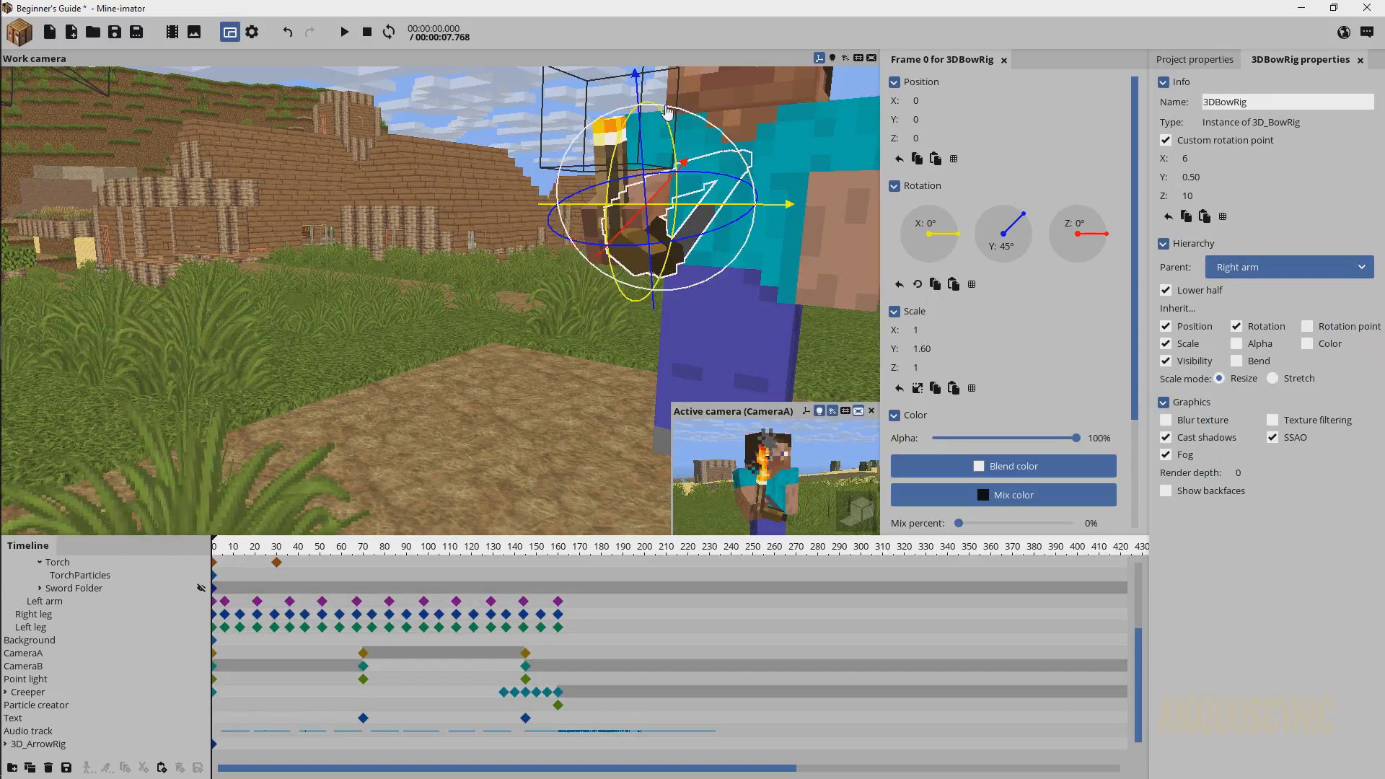
left_click_drag(664, 109, 704, 198)
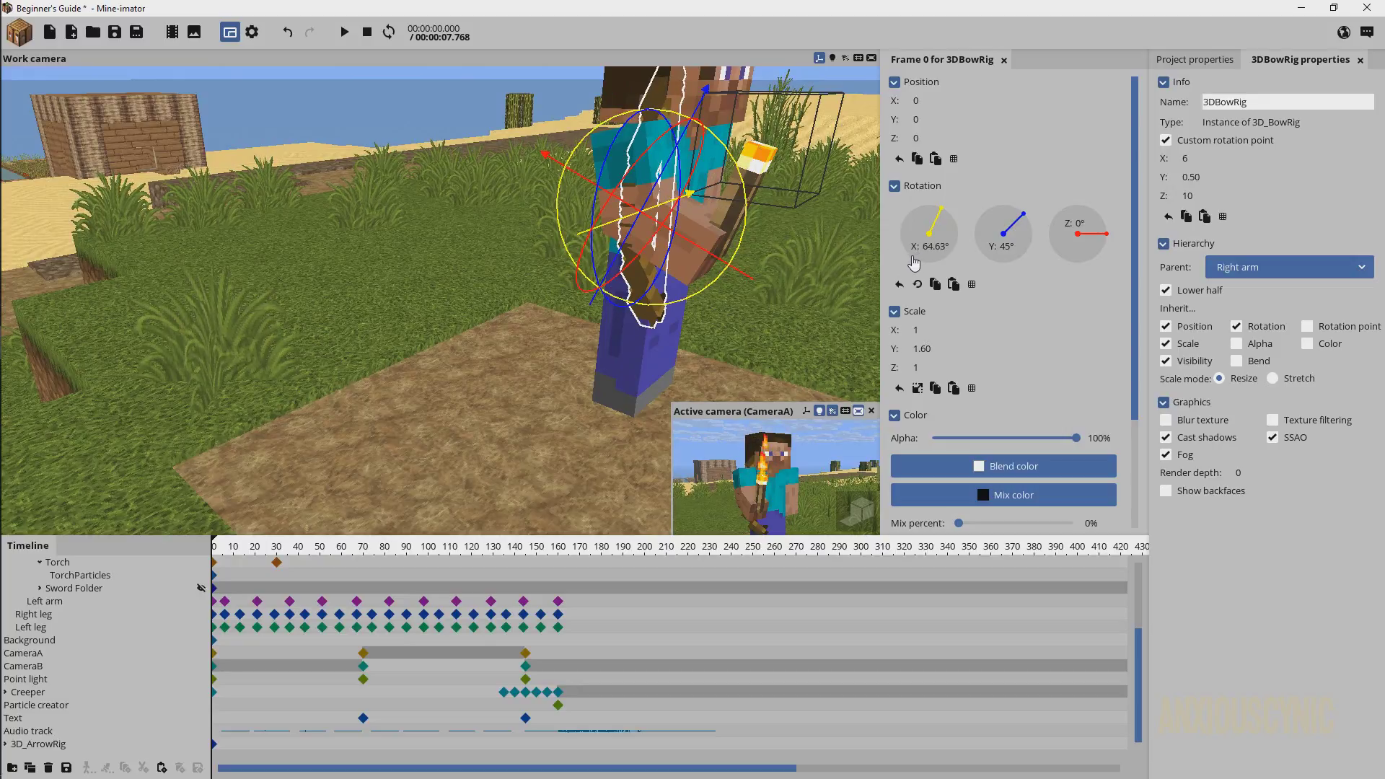
- Undo the bow rig's rotation, position reset and parenting to the right arm
key("ctrl+z")
key("ctrl+z")
key("f")
key("ctrl+z")
key("ctrl+z")
key("ctrl+z")
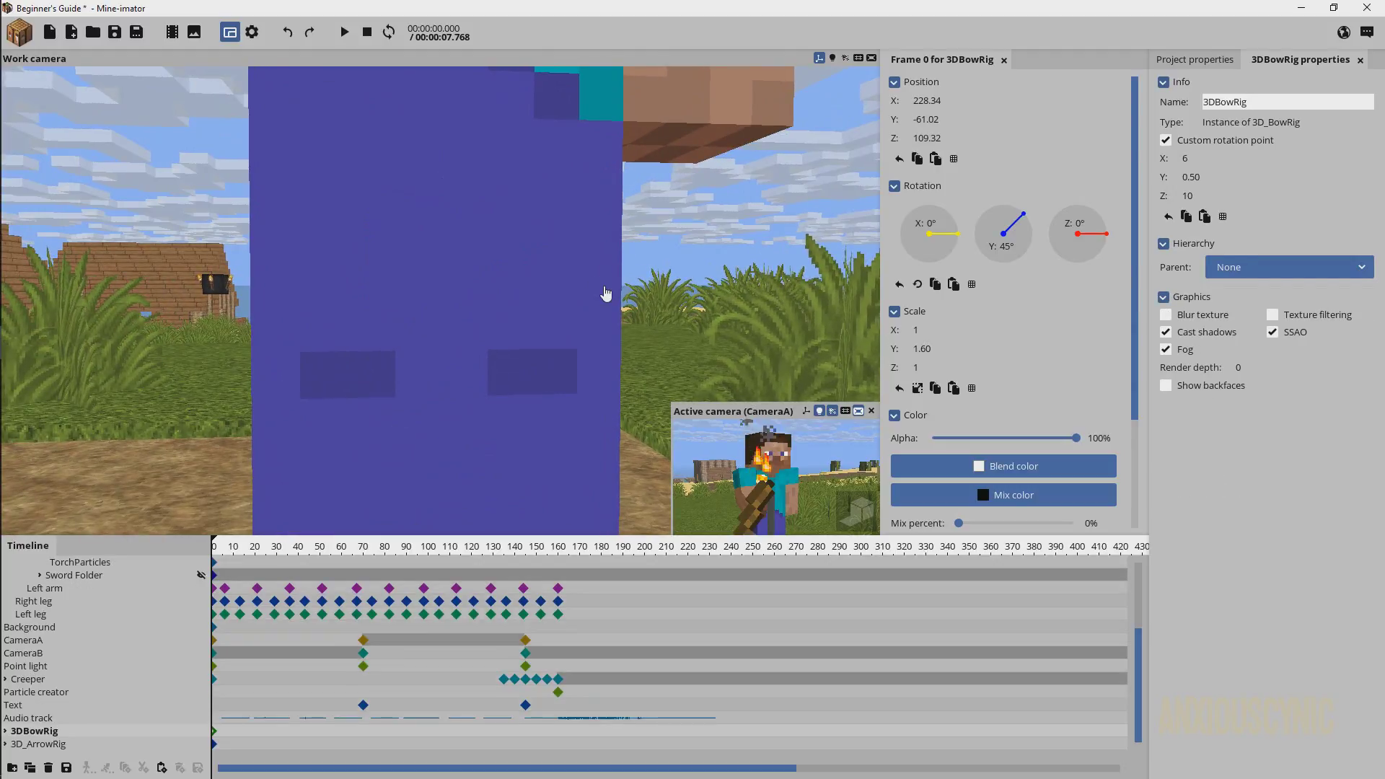
left_click_drag(605, 288, 577, 252)
scroll(575, 250, "down", 5)
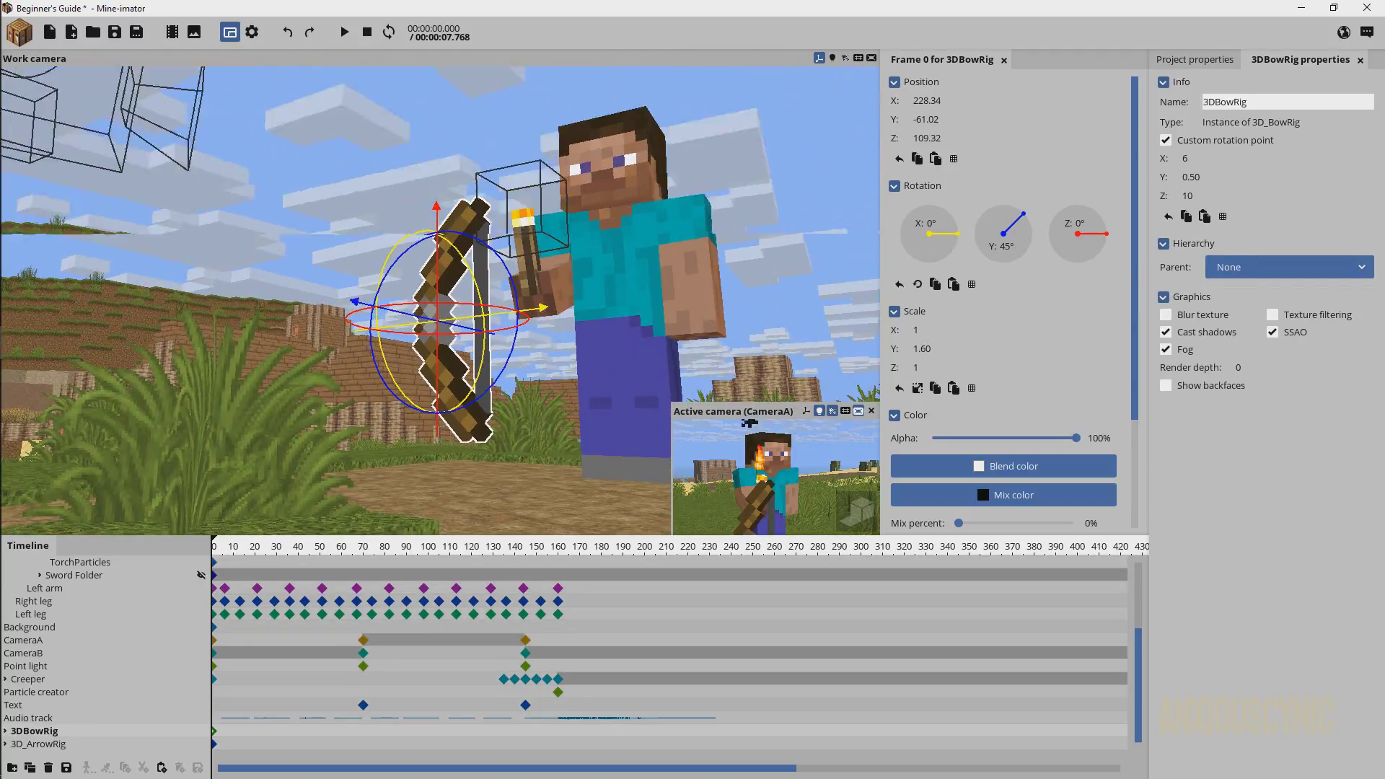
left_click_drag(632, 239, 458, 246)
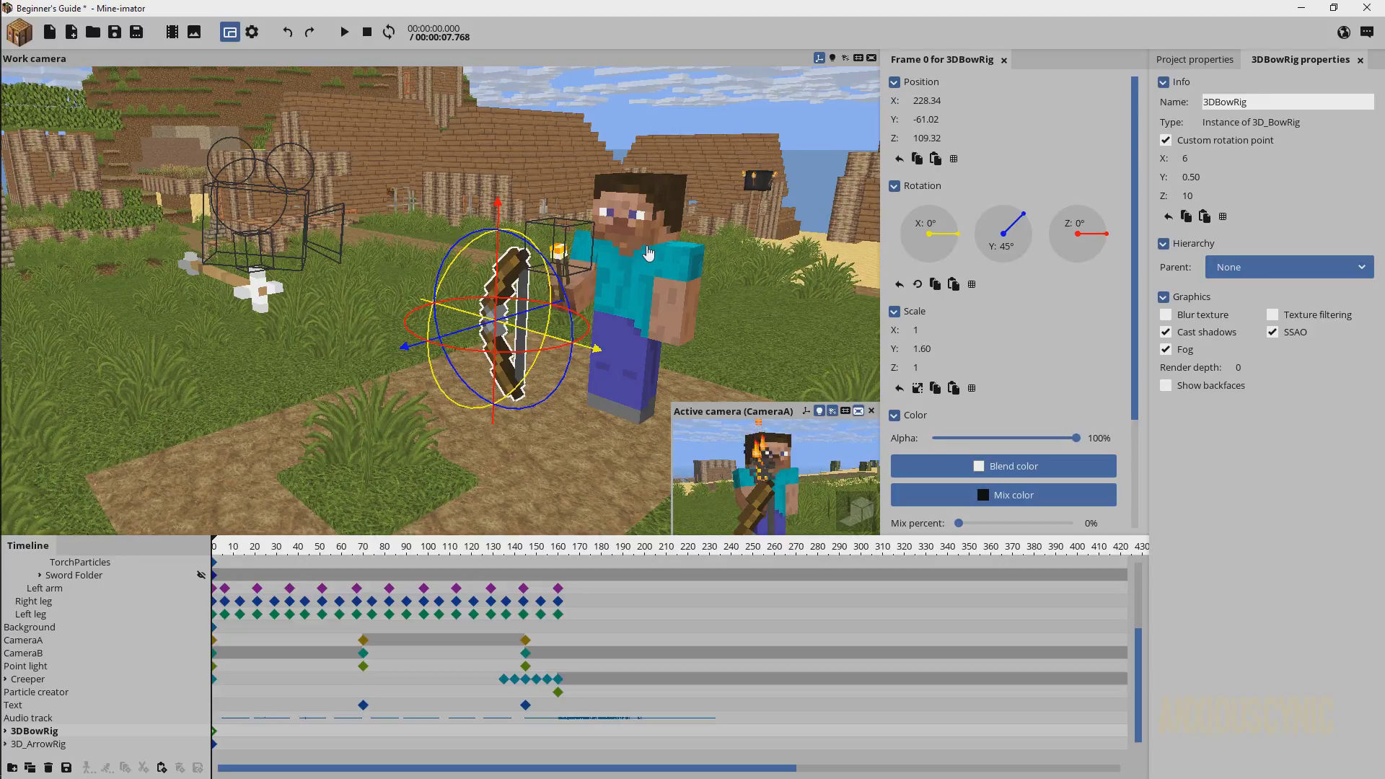
right_click_drag(647, 248, 622, 243)
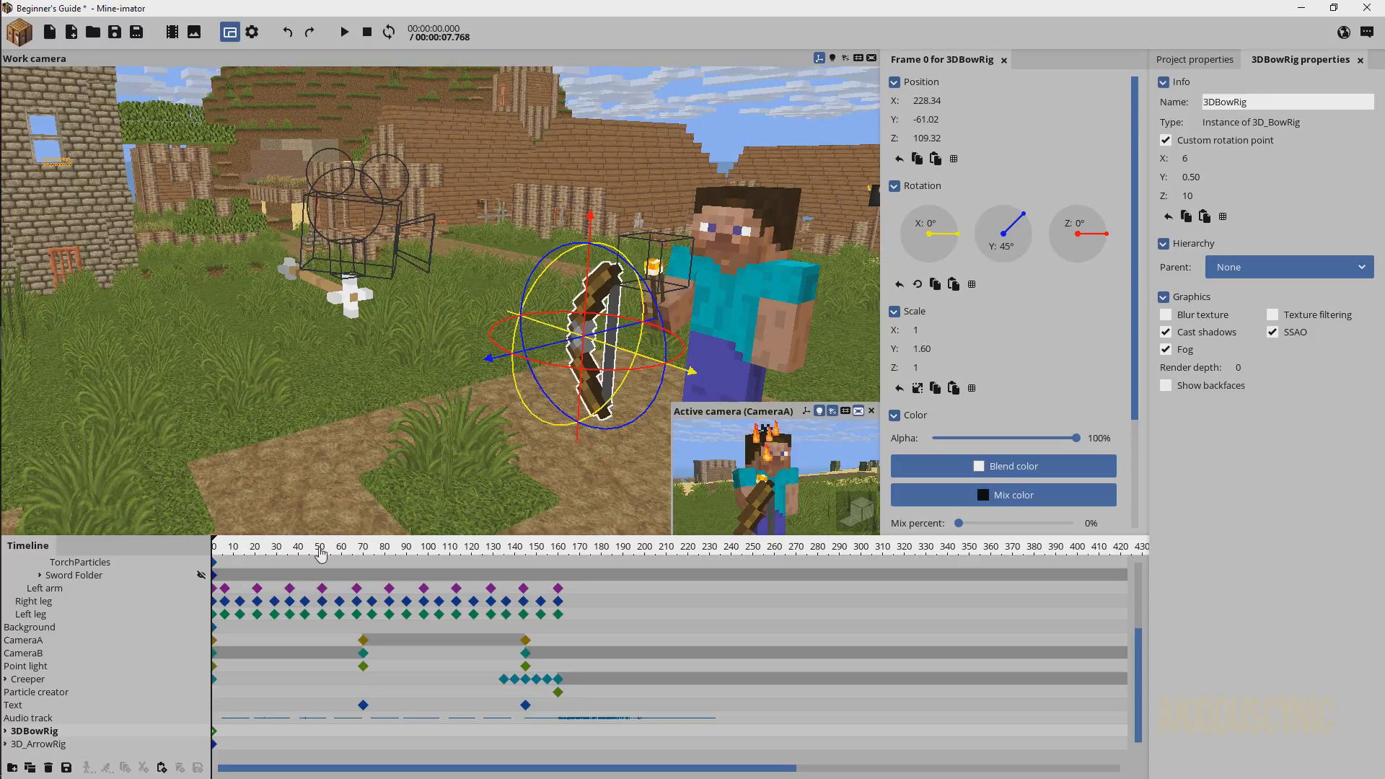
- Enlarge the timeline area, expand 3DBowRig and select its 3D_BowRigBaseBottom2 part
left_click_drag(329, 537, 329, 443)
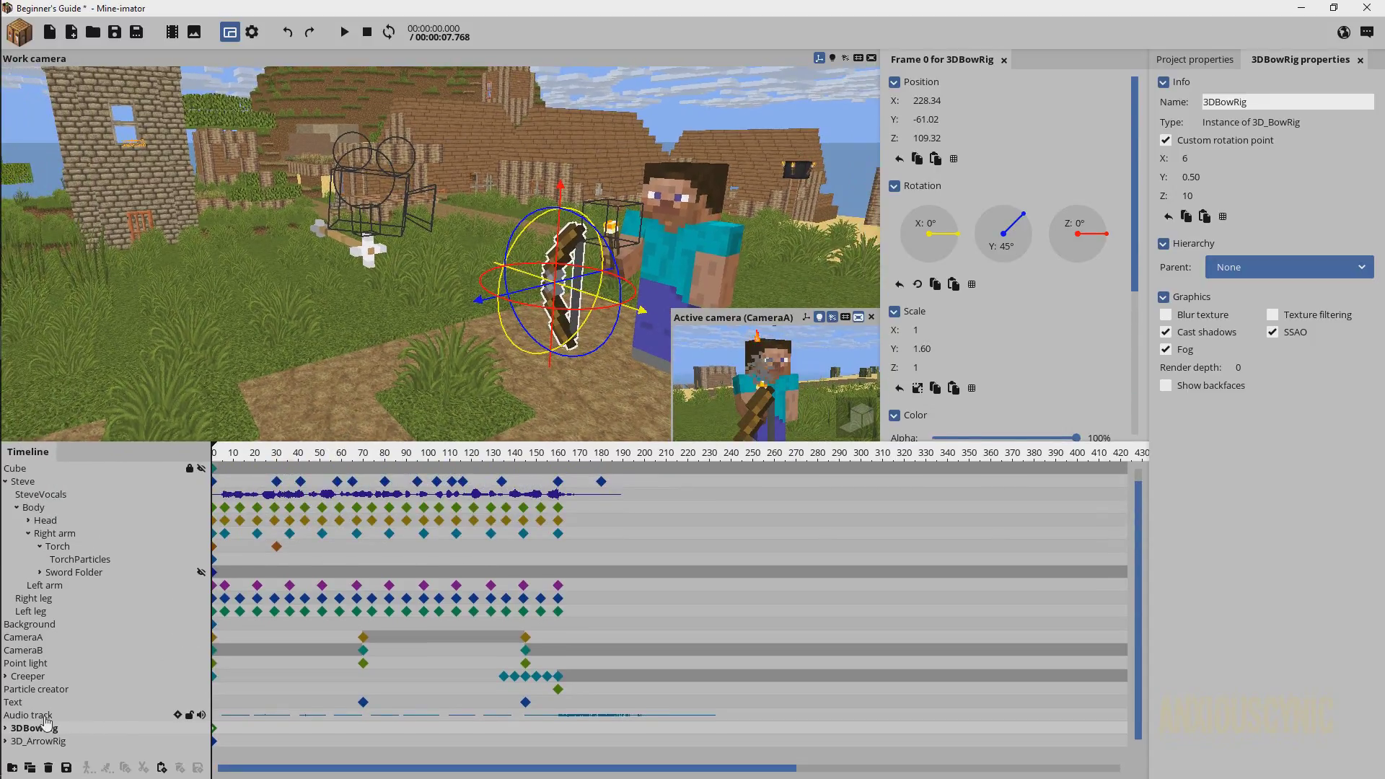
left_click(6, 729)
scroll(69, 704, "down", 2)
left_click(65, 691)
scroll(68, 693, "down", 3)
left_click(83, 663)
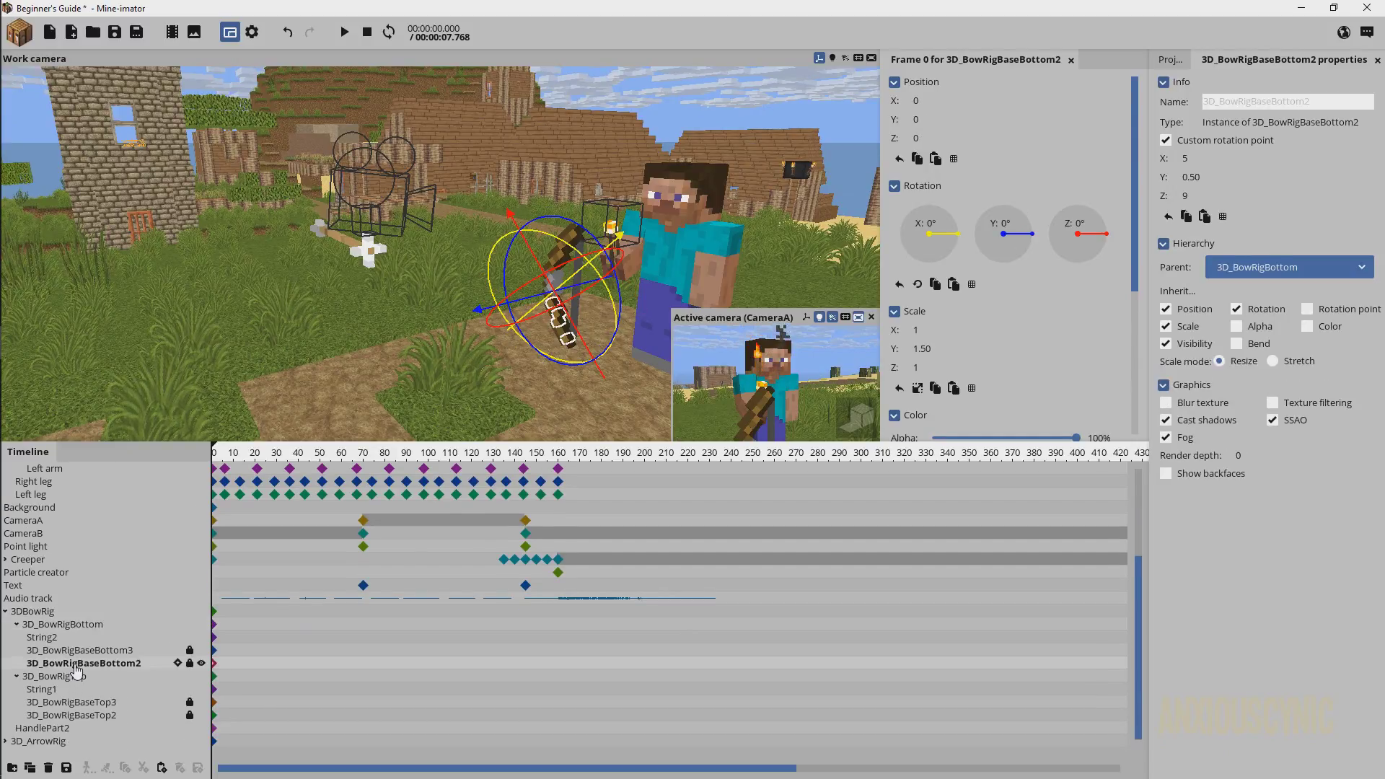
- Examine the bow rig's items in the project library, including the BaseTop and BaseBottom parts
left_click(1180, 62)
left_click(1195, 101)
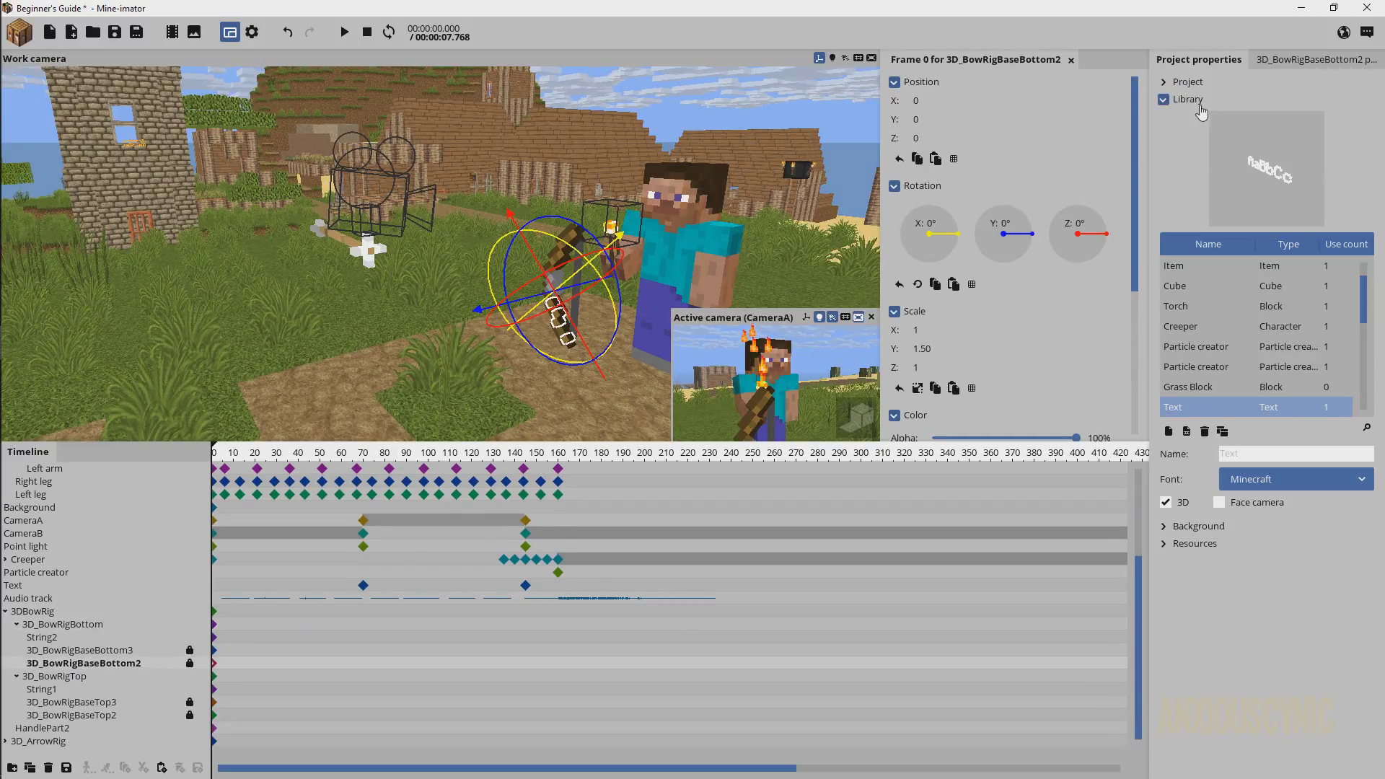
scroll(1279, 342, "down", 2)
left_click(1218, 326)
left_click(1212, 287)
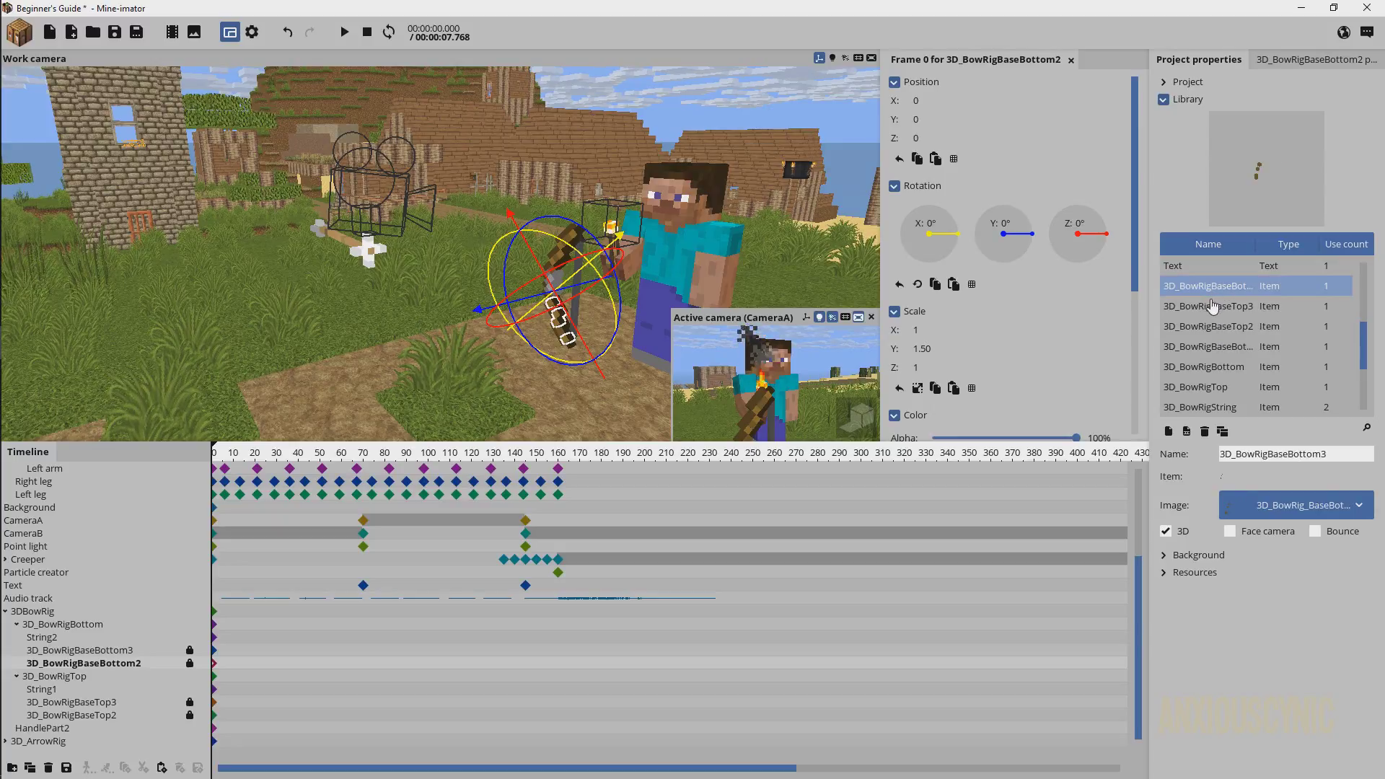
left_click(1212, 308)
scroll(1227, 314, "down", 1)
left_click(1235, 314)
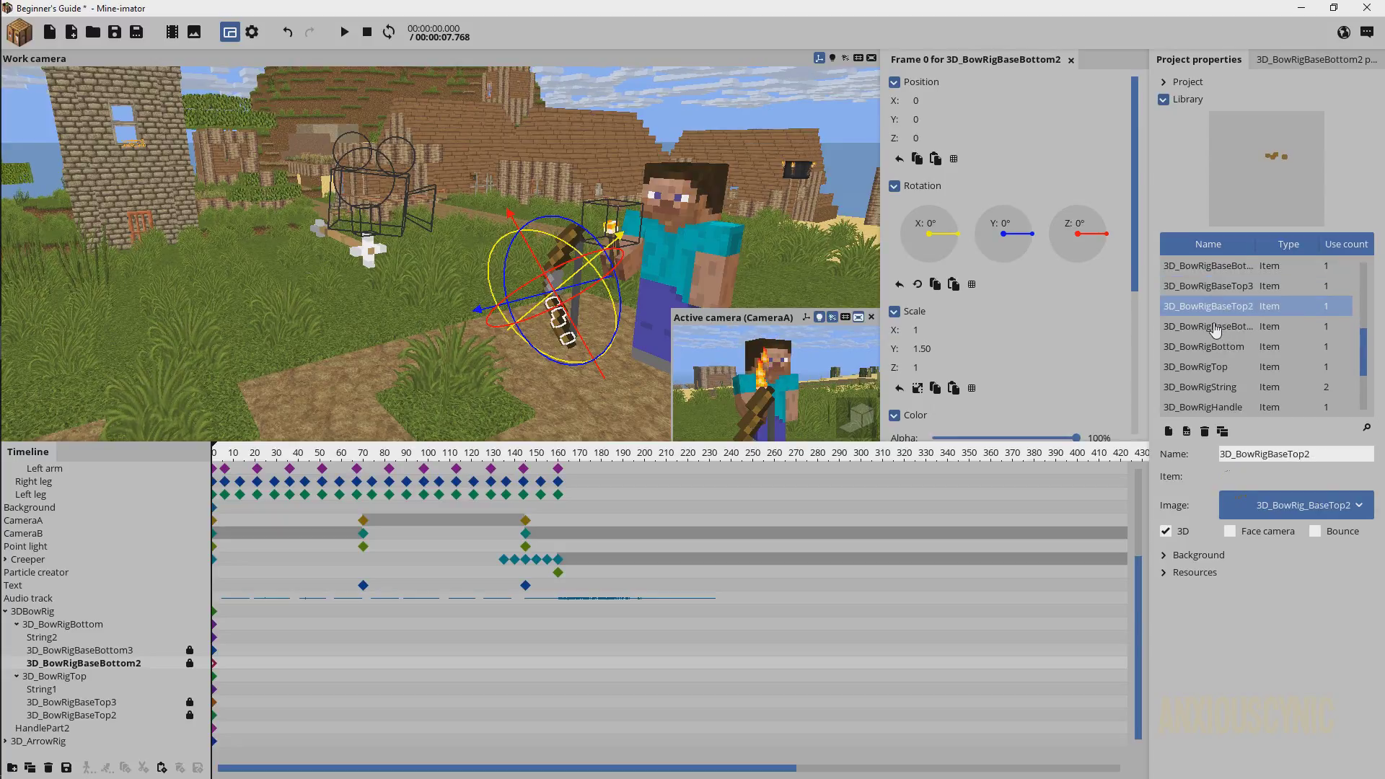
left_click(1217, 329)
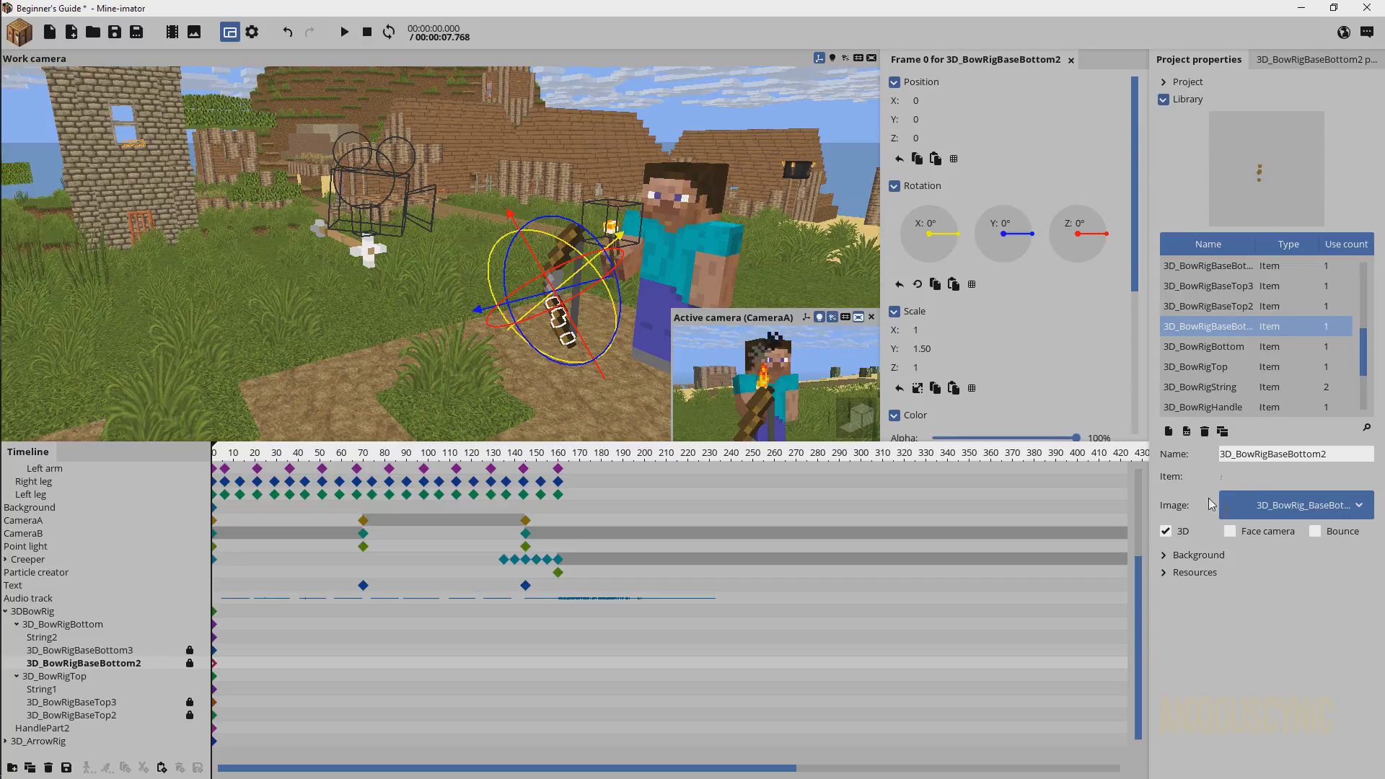
- View the image choices for 3D_BowRigBaseBottom2 without changing them, and select 3D_BowRigBaseBottom3 in the library
left_click(1282, 505)
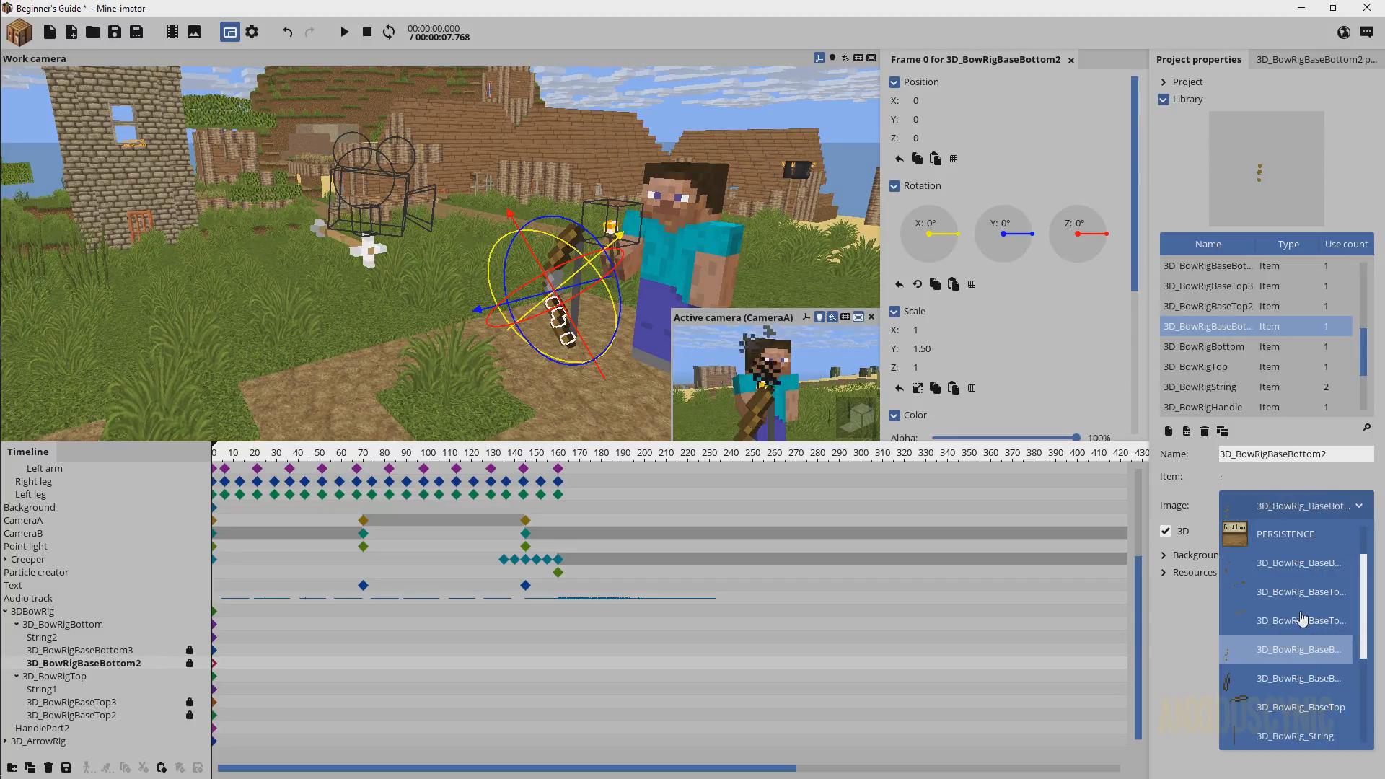
scroll(1303, 619, "down", 1)
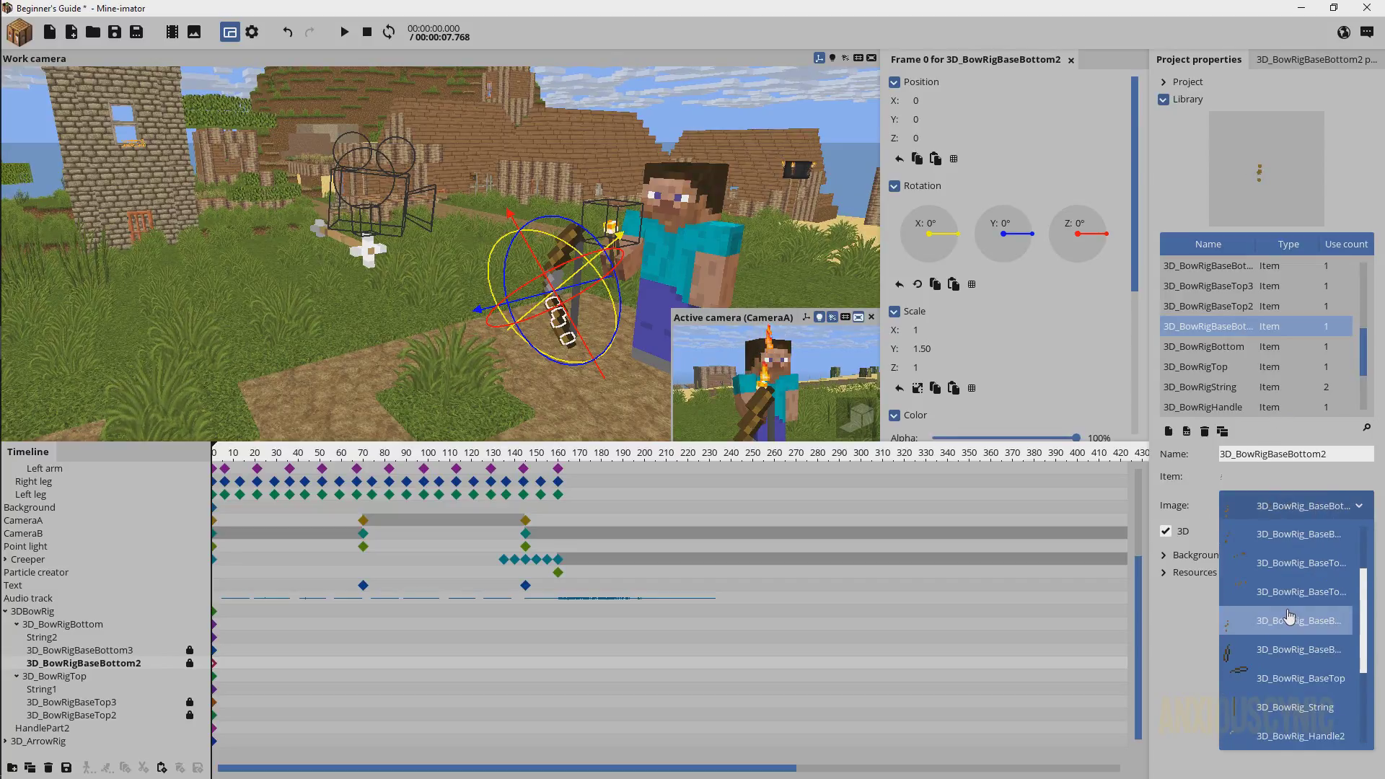
left_click(1279, 507)
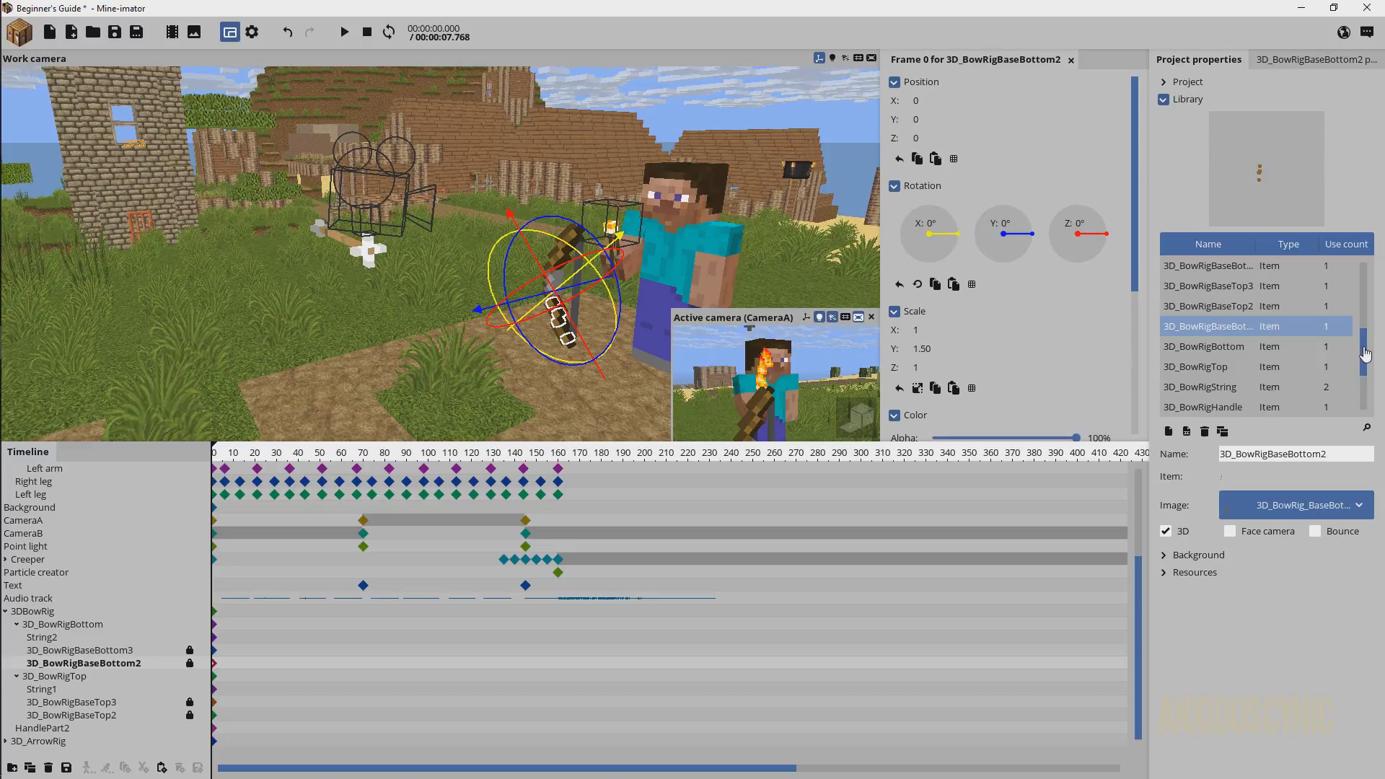
scroll(1360, 354, "up", 1)
left_click(1219, 327)
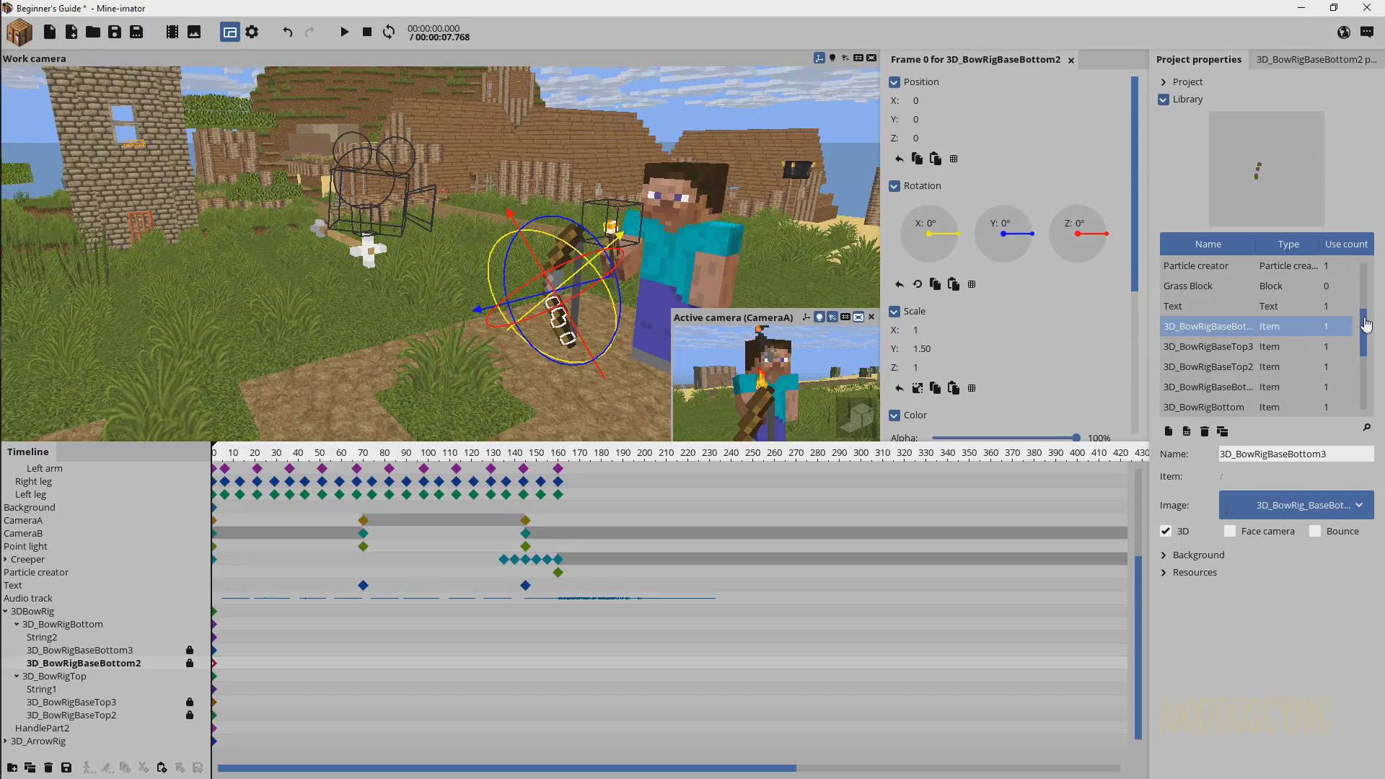
- Compare the library items 3D_BowRigBaseTop3 and 3D_BowRigBaseBottom3, and view the latter's image choices while keeping its current image
left_click_drag(1367, 326, 1366, 339)
key("w")
right_click_drag(714, 207, 787, 234)
scroll(581, 232, "up", 3)
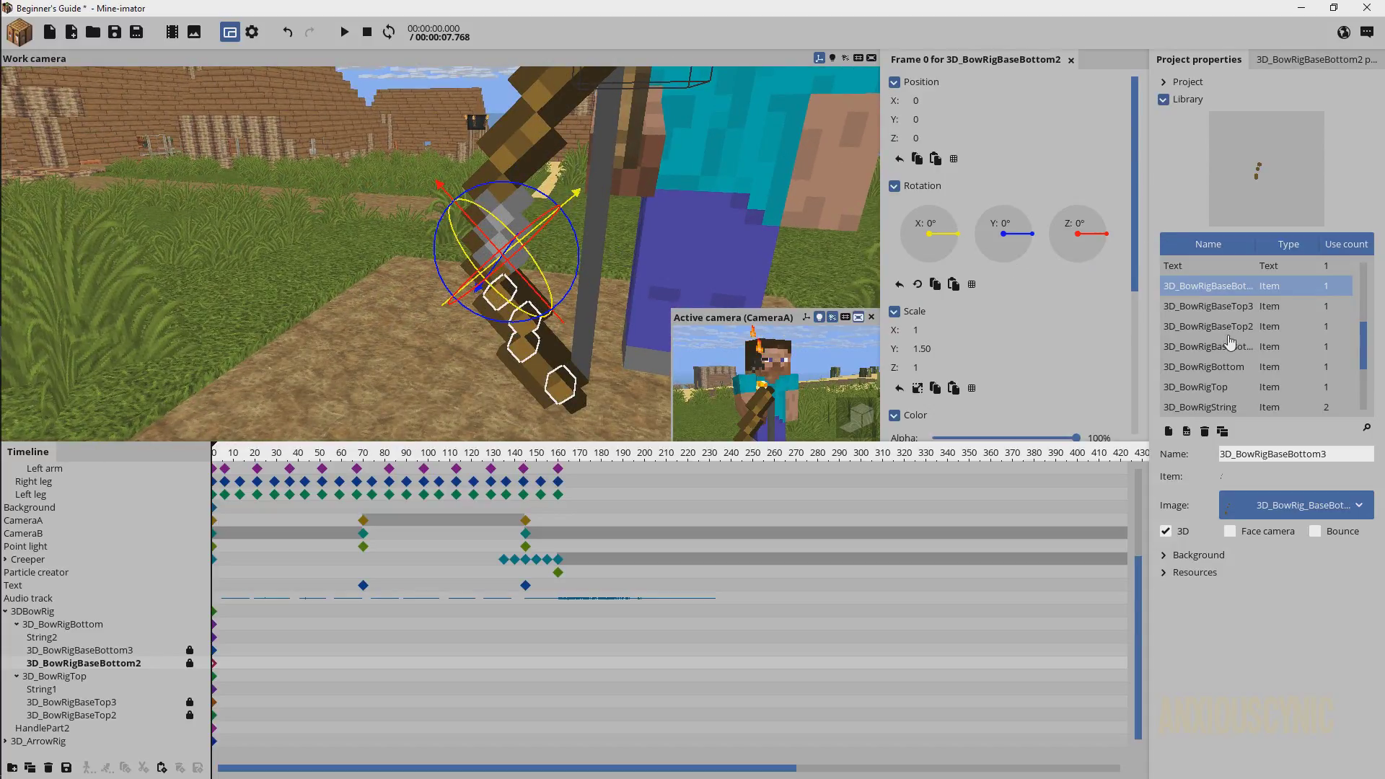
left_click(1221, 309)
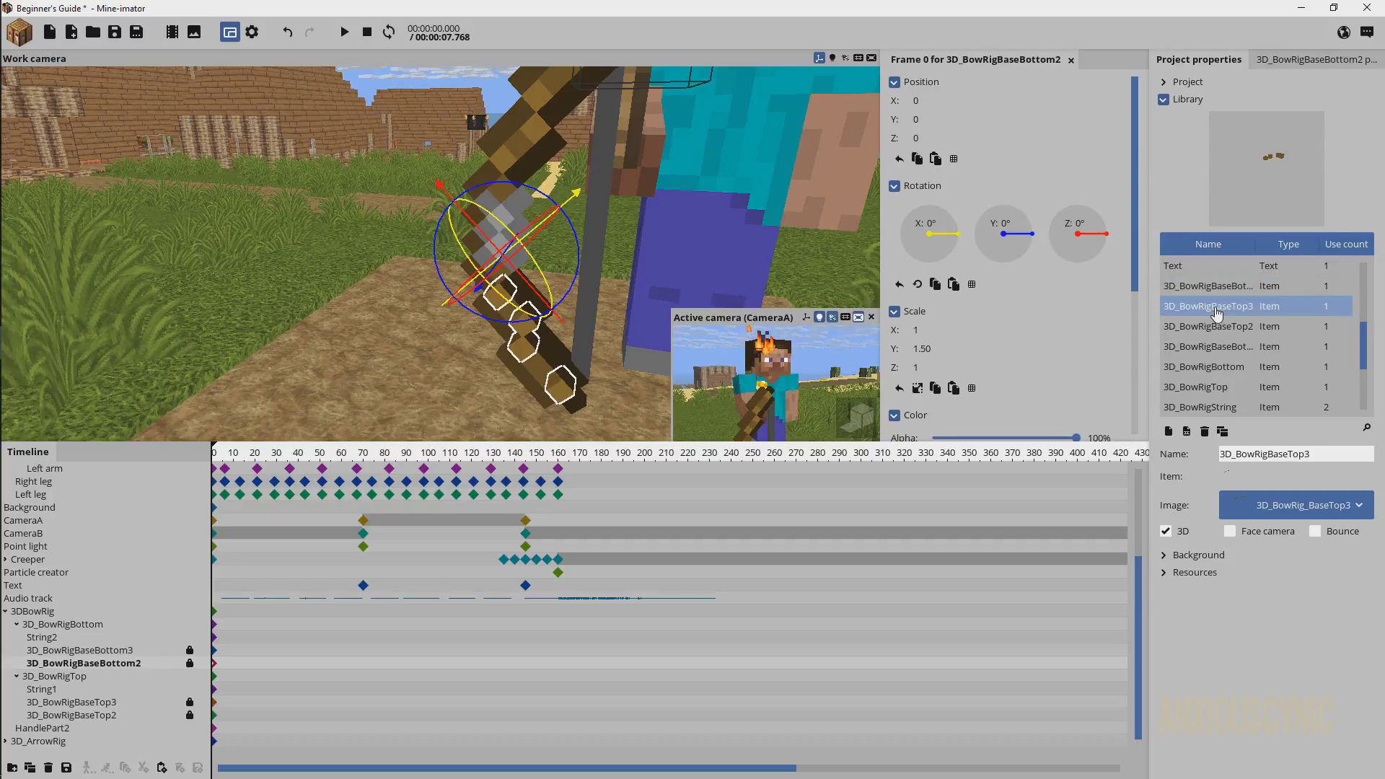
left_click(1233, 290)
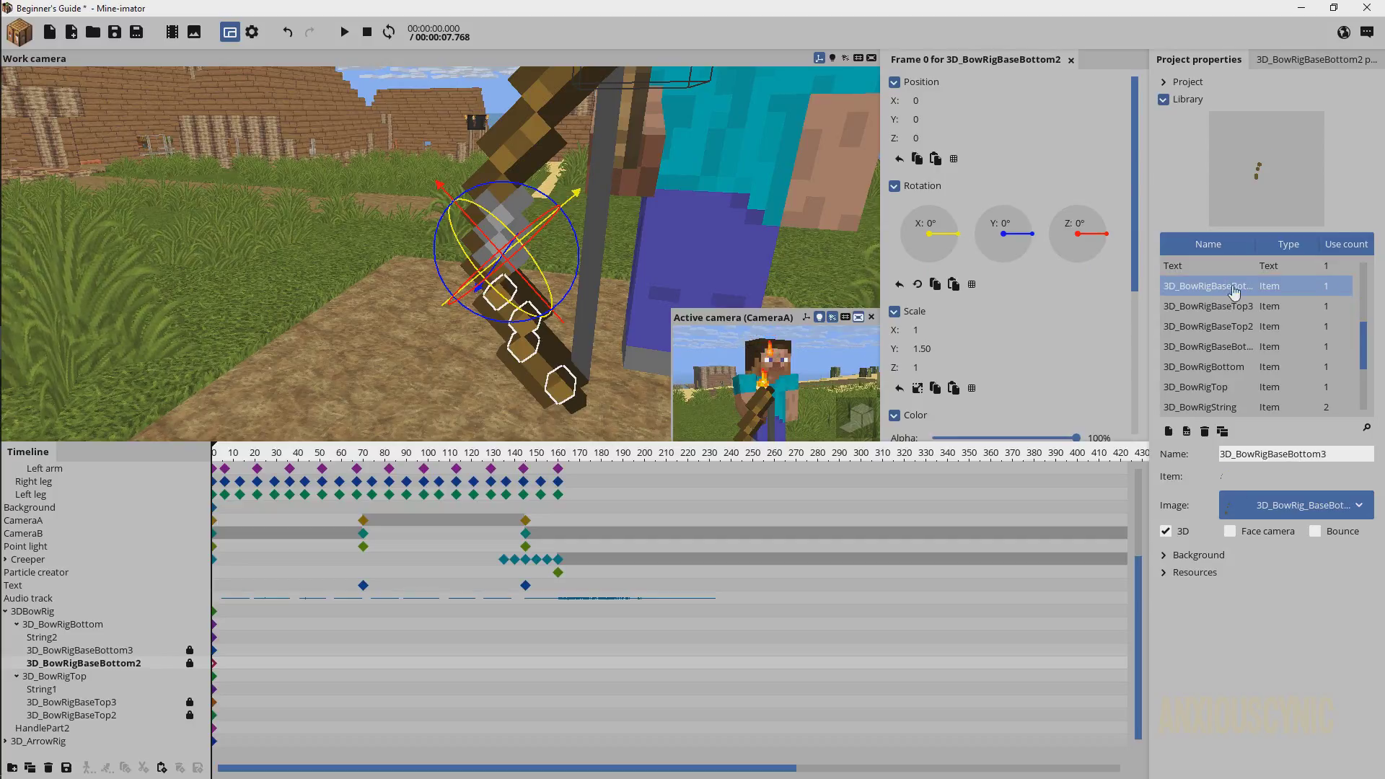
left_click(1270, 516)
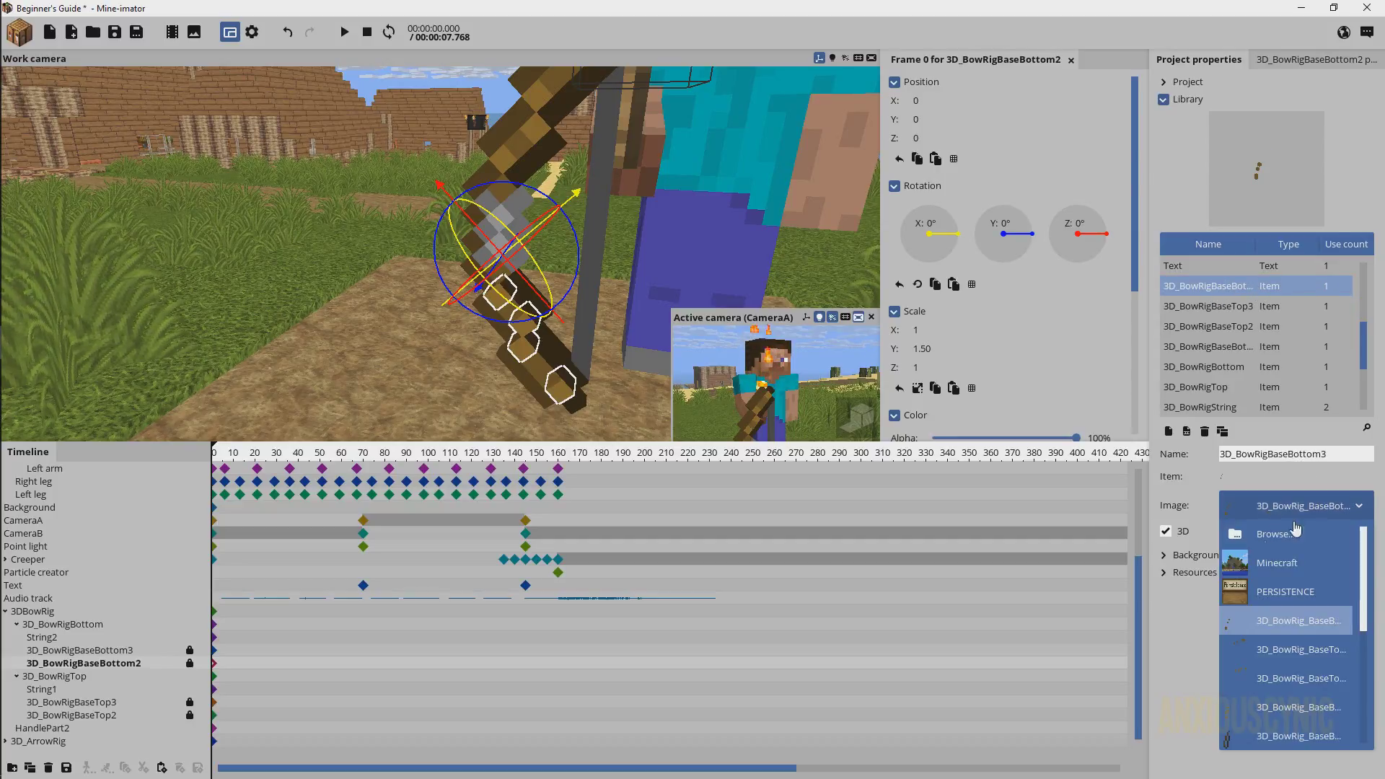
left_click(1291, 626)
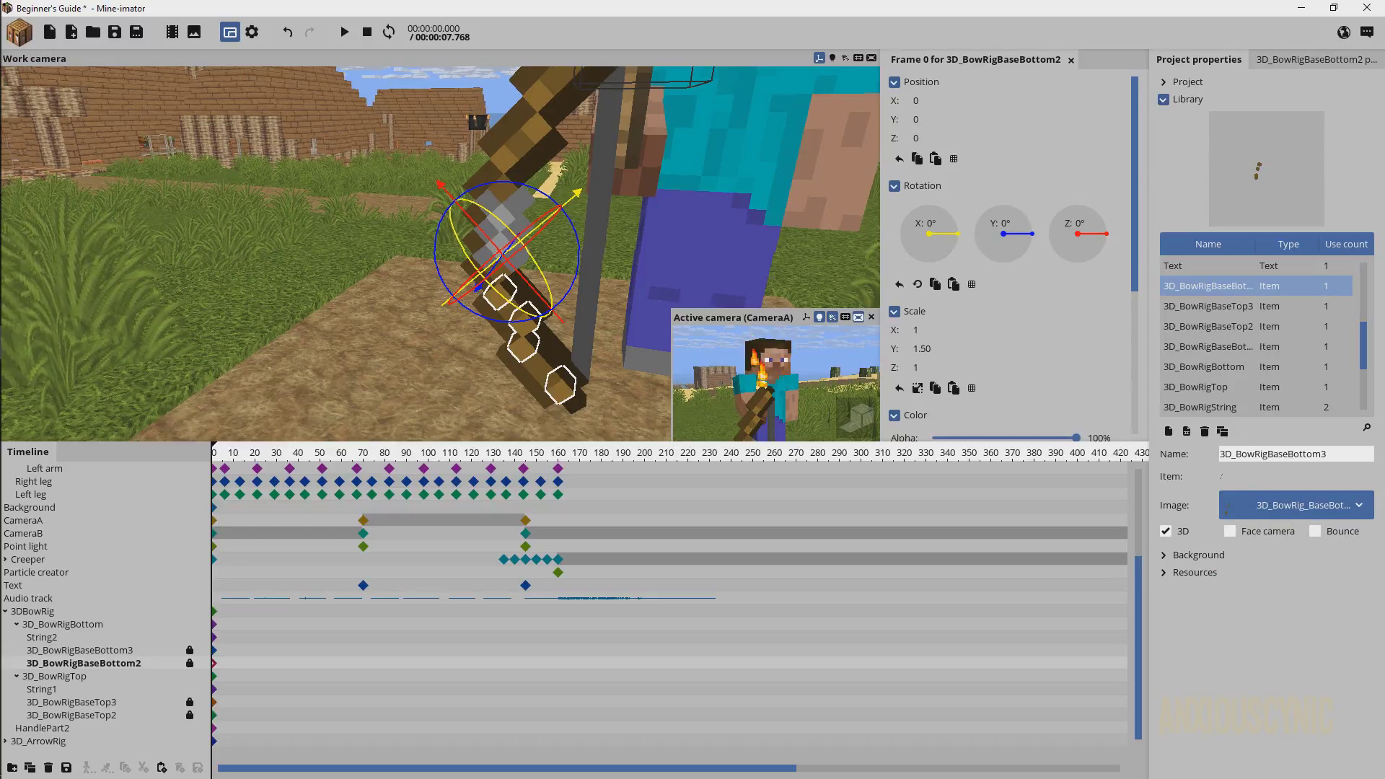
- Examine the highlighted 3D_BowRigBaseBottom2 part of the bow up close from several angles
scroll(692, 251, "up", 2)
left_click_drag(659, 242, 505, 242)
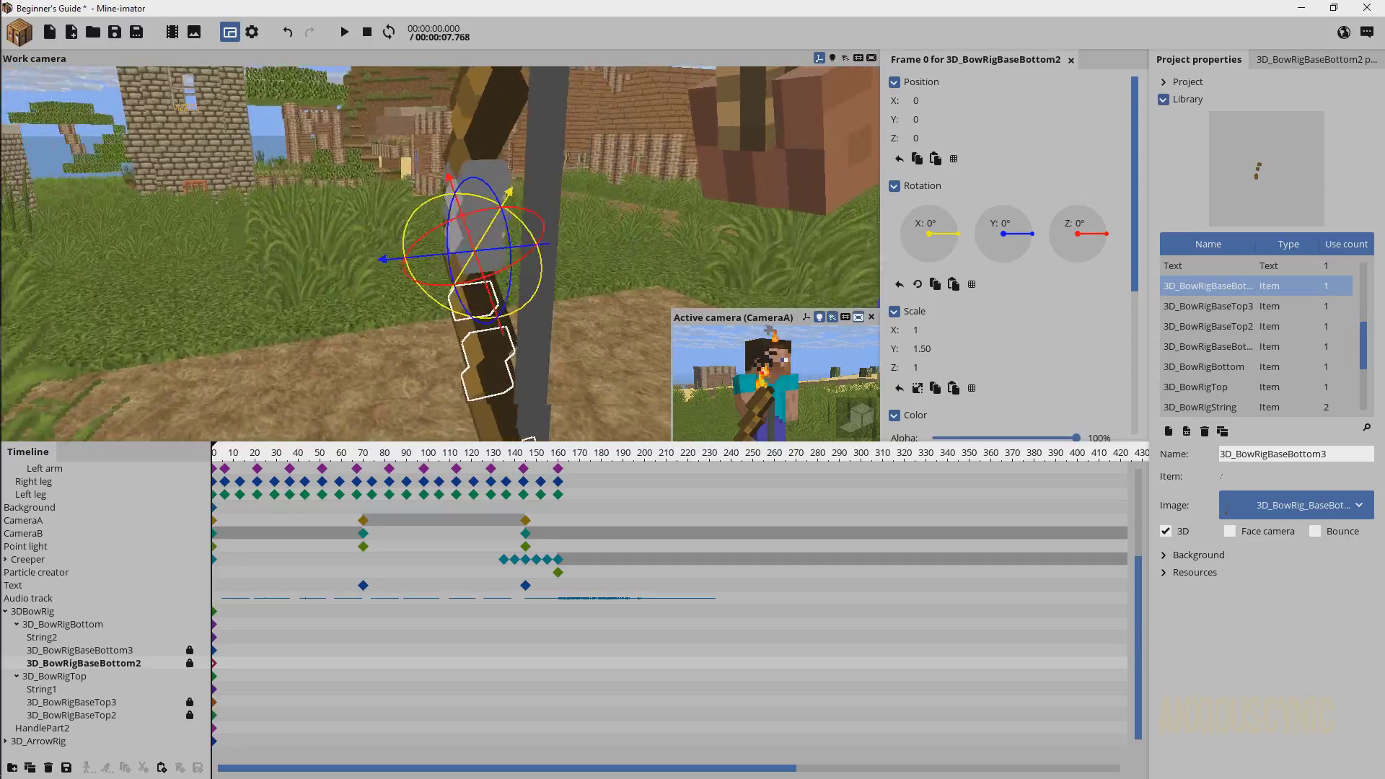
mouse_move(635, 231)
right_mouse_down()
mouse_move(583, 246)
mouse_move(575, 232)
mouse_move(628, 223)
right_mouse_up()
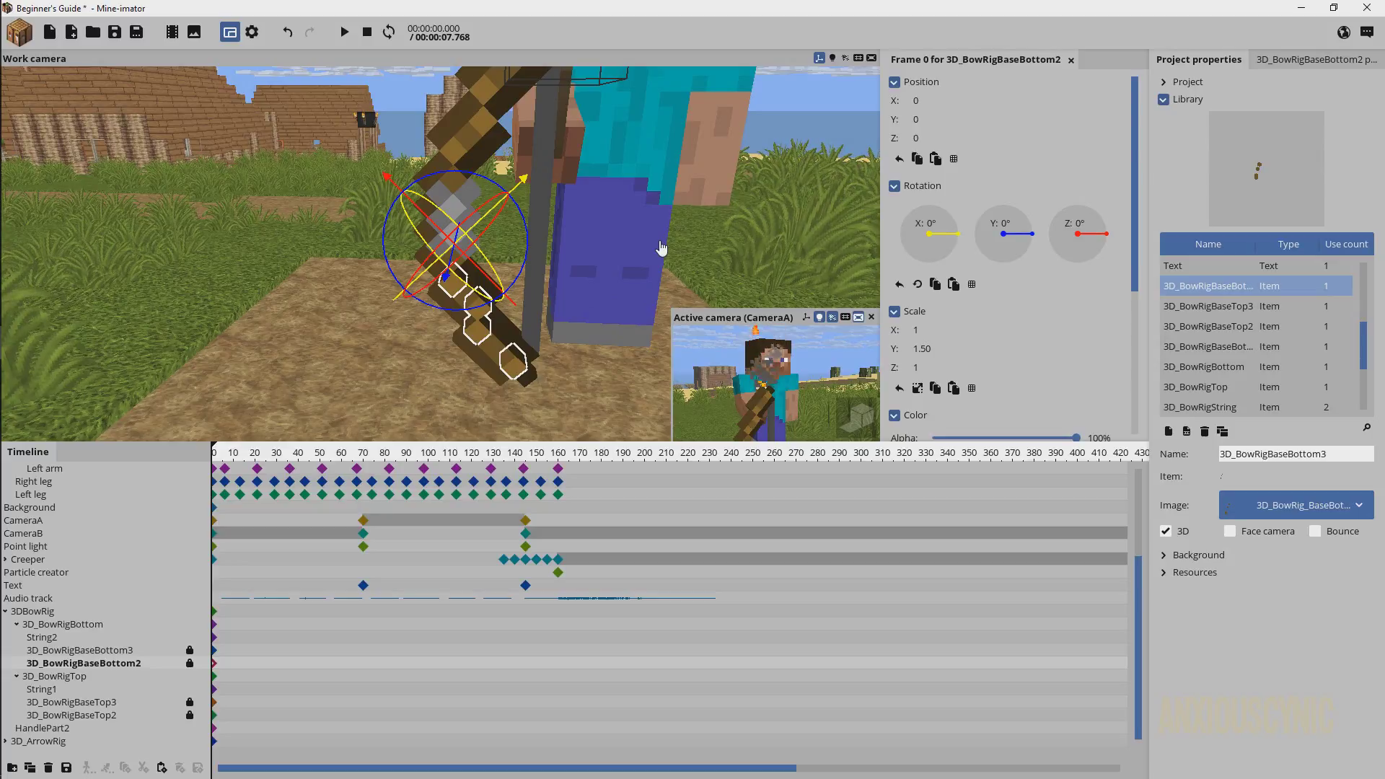
mouse_move(655, 239)
right_mouse_down()
mouse_move(669, 226)
mouse_move(642, 235)
right_mouse_up()
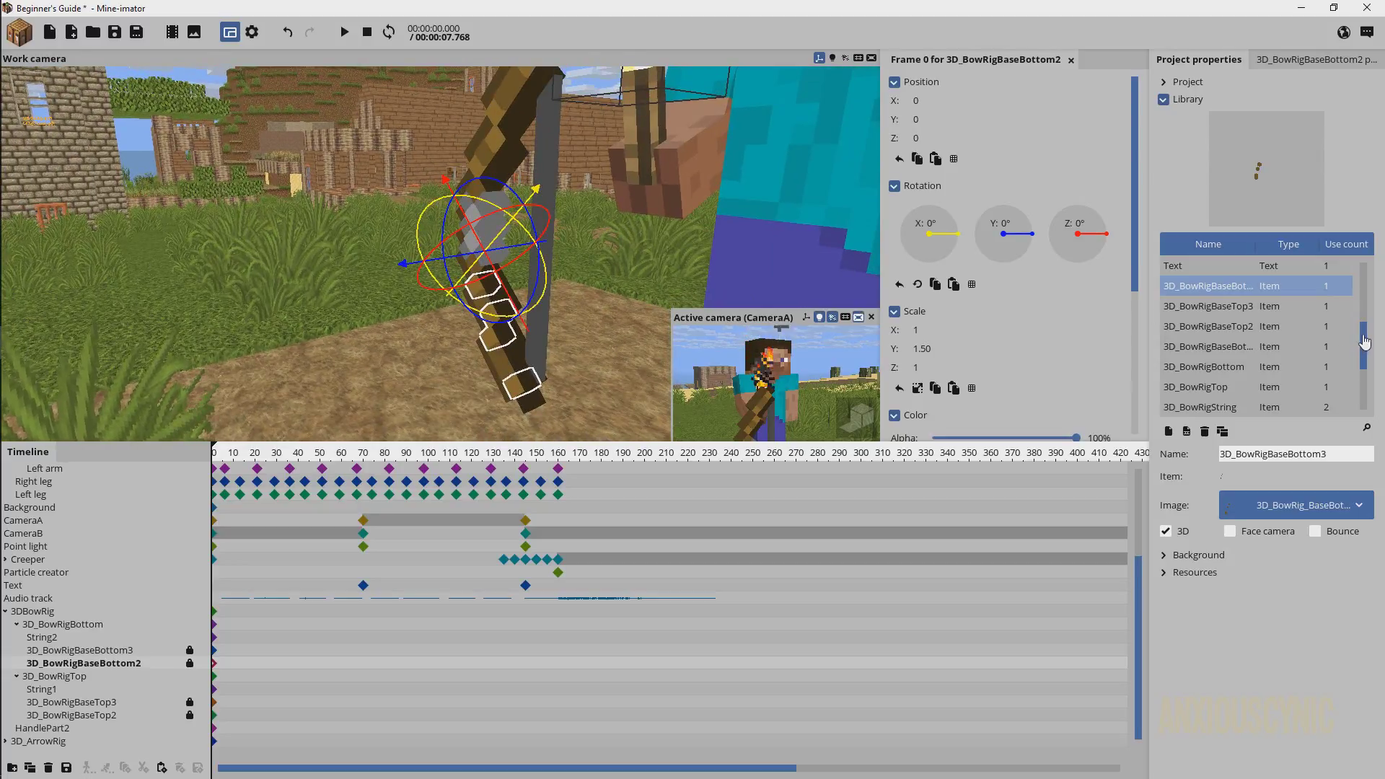
- Inspect the 3D_BowRig_BaseTop2.png texture in the project resources and return to the library
left_click_drag(1364, 342, 1366, 360)
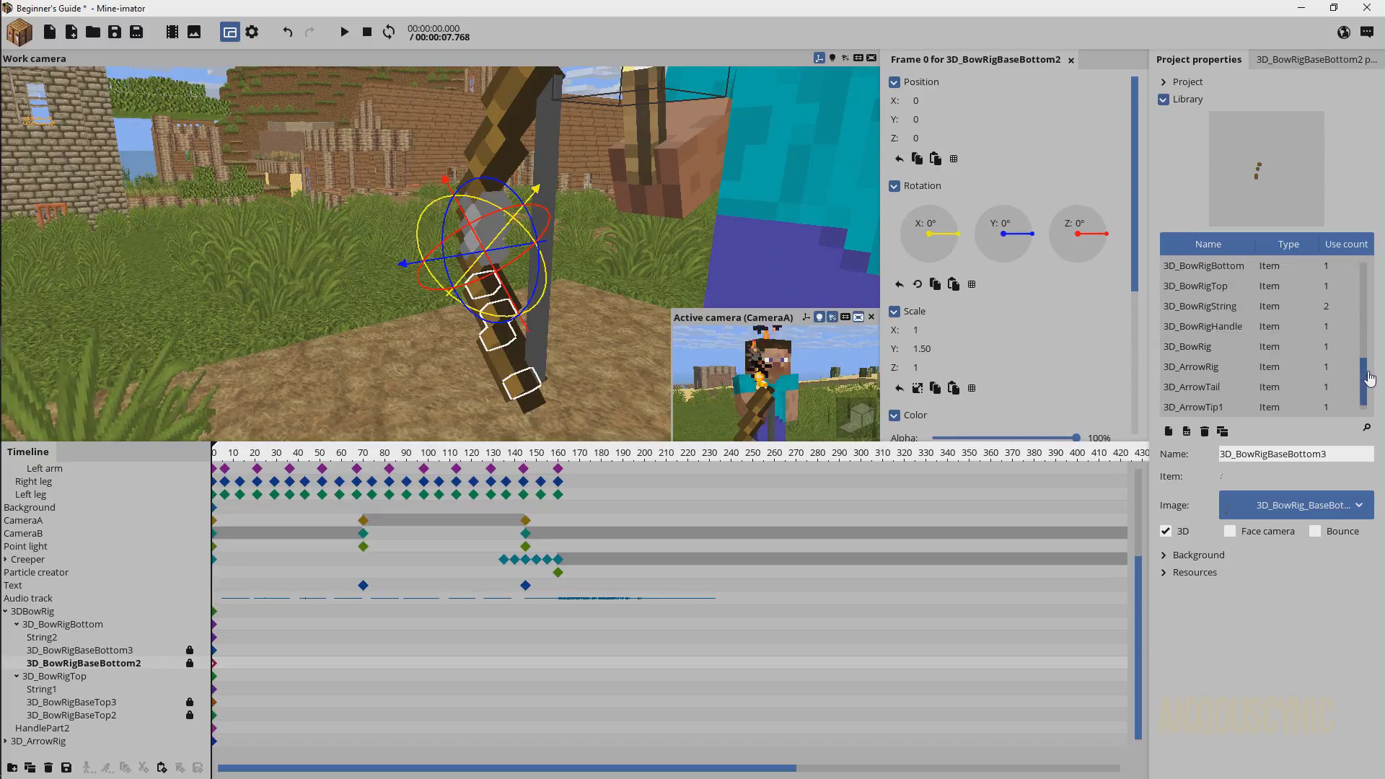
left_click(1195, 572)
left_click(1169, 99)
left_click(1202, 401)
scroll(1196, 411, "down", 3)
left_click(1246, 403)
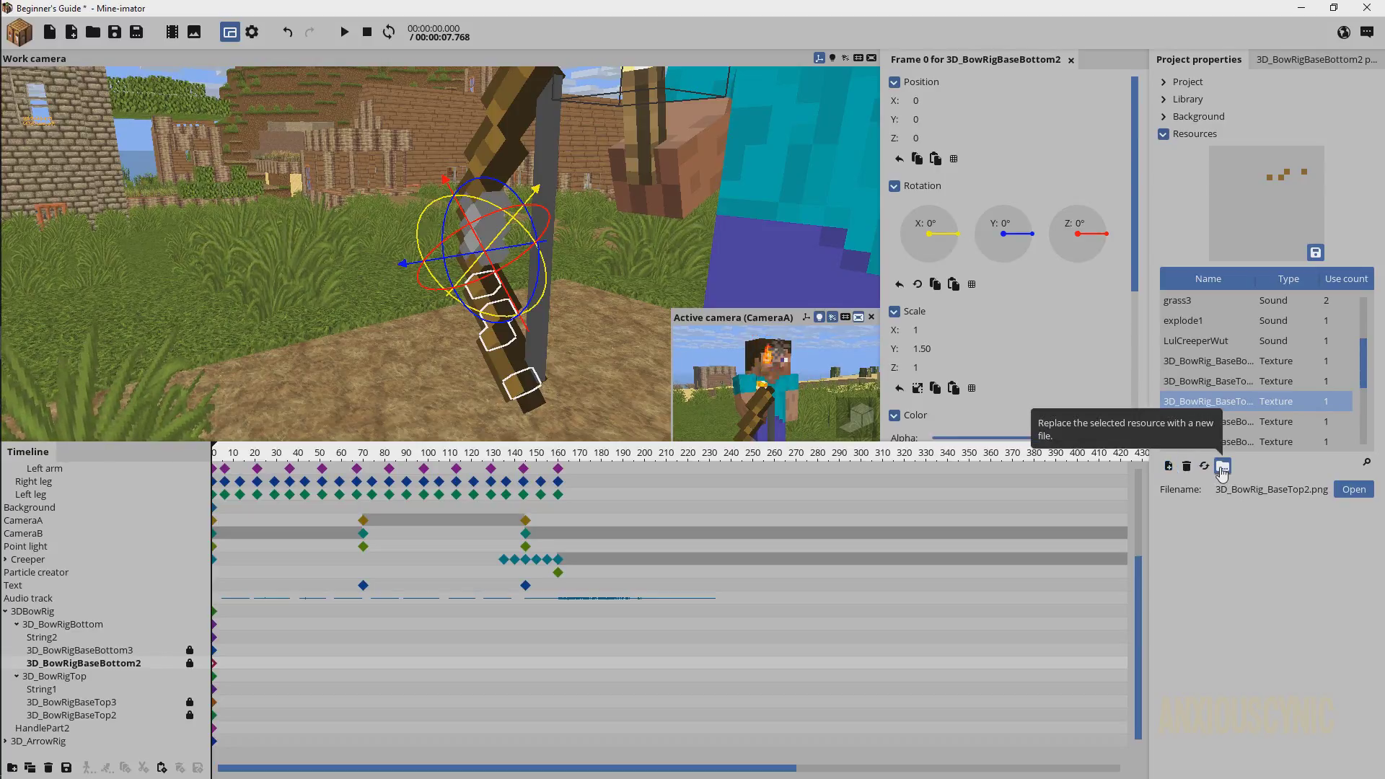
left_click(1178, 134)
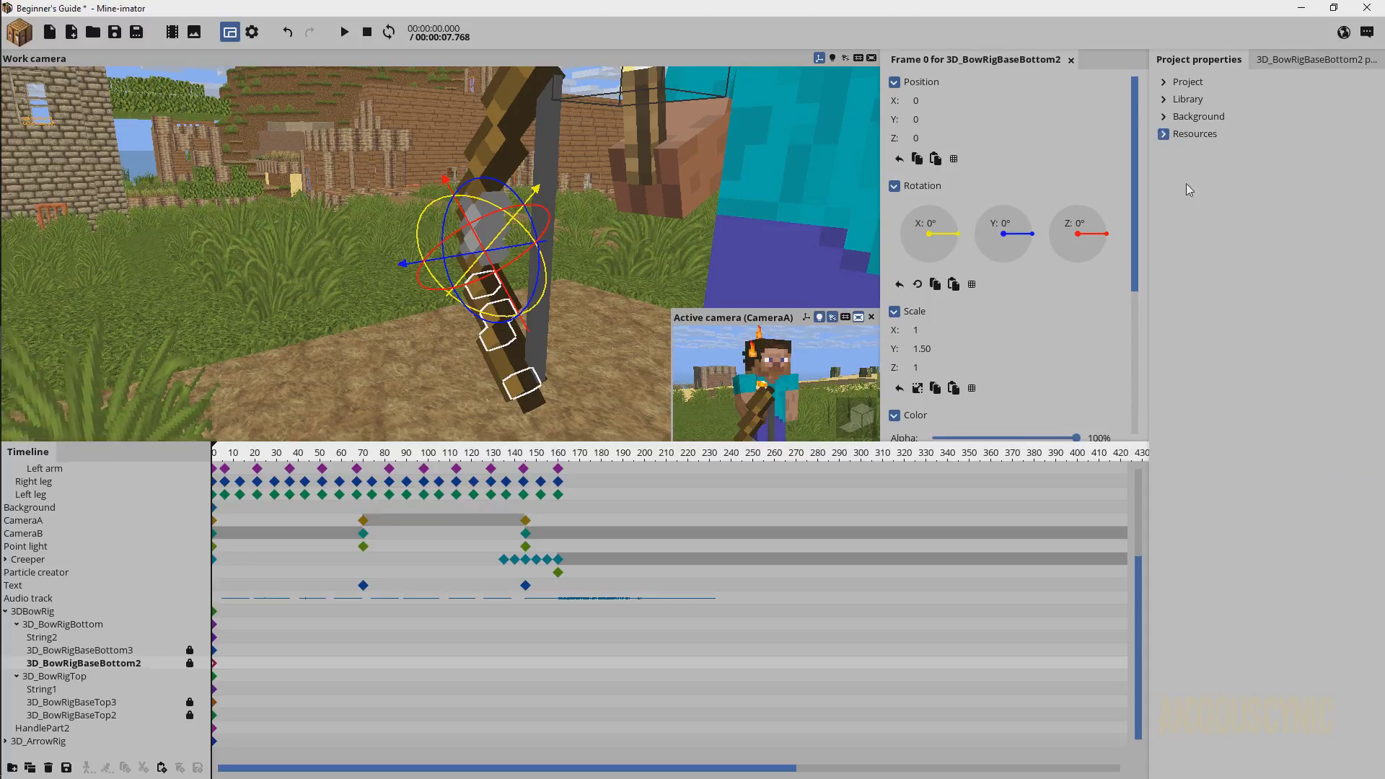
left_click(1184, 99)
- View the properties of 3D_BowRigBaseBottom2 and deselect the part to show the whole bow beside Steve
left_click(1263, 60)
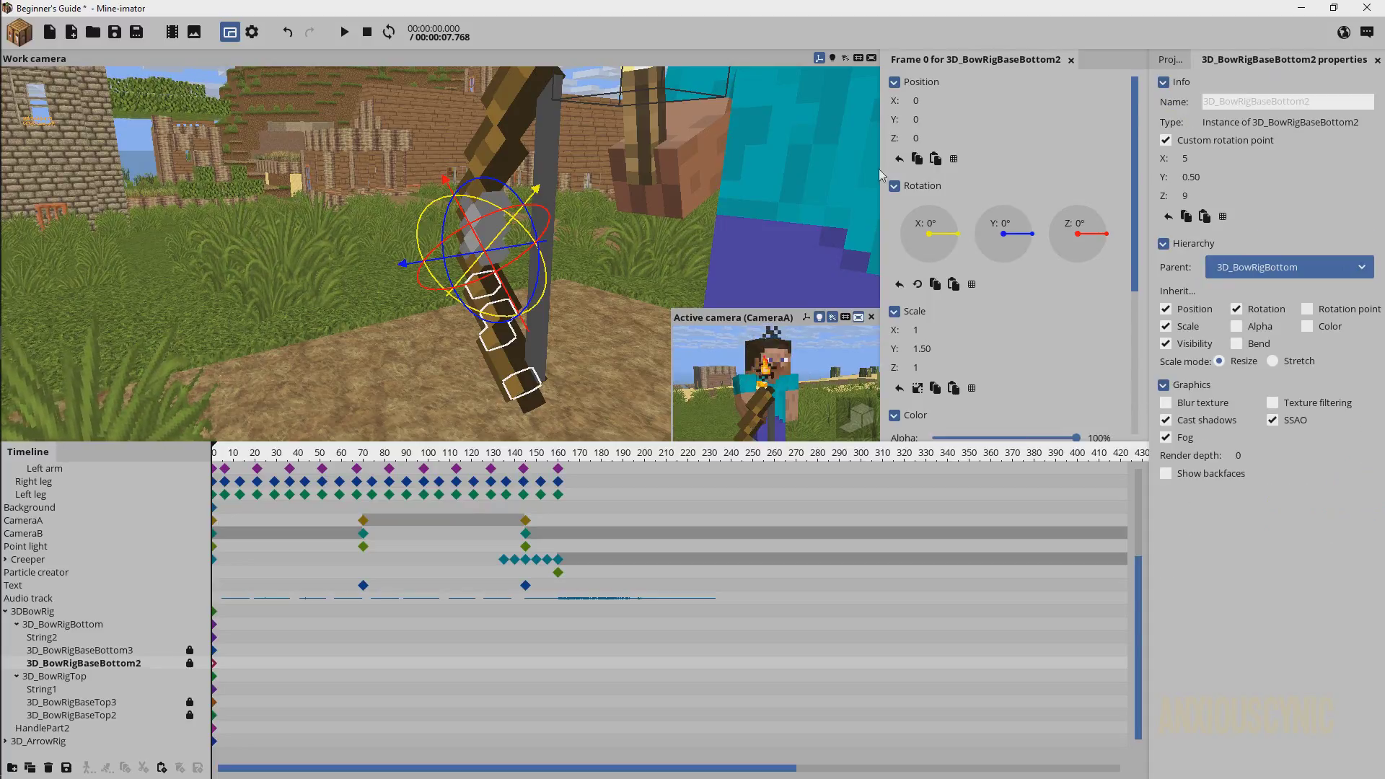
key("s")
right_click_drag(501, 83, 502, 84)
key("w")
left_click(529, 131)
mouse_move(661, 211)
left_mouse_down()
mouse_move(660, 246)
mouse_move(660, 211)
left_mouse_up()
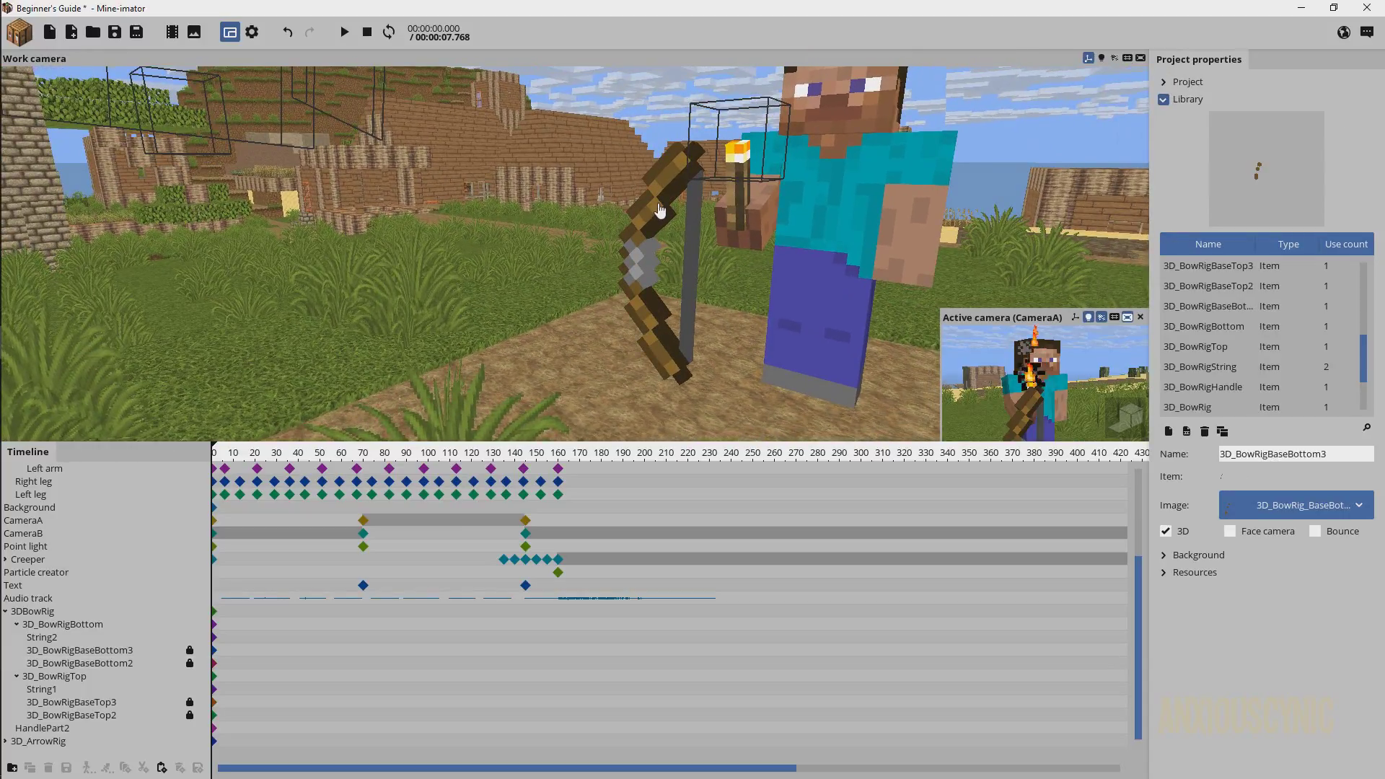